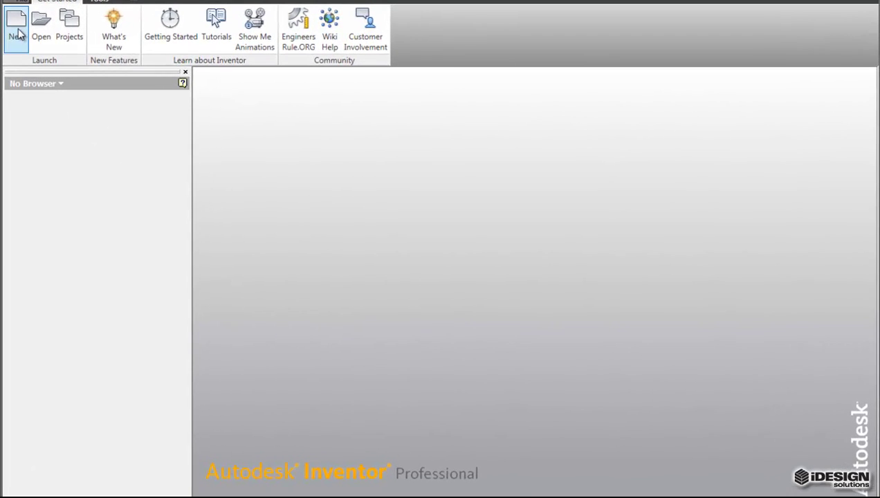
Step: Create a new part file from the metric Standard (mm).ipt template
click(17, 34)
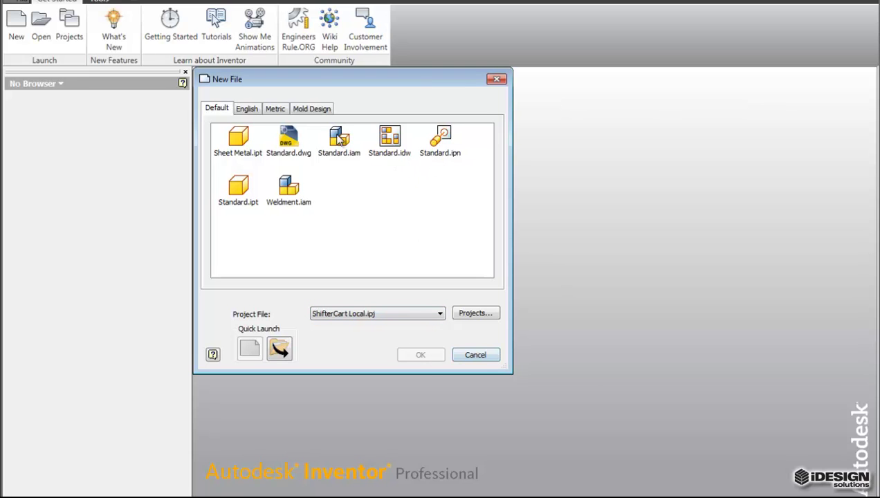
click(276, 109)
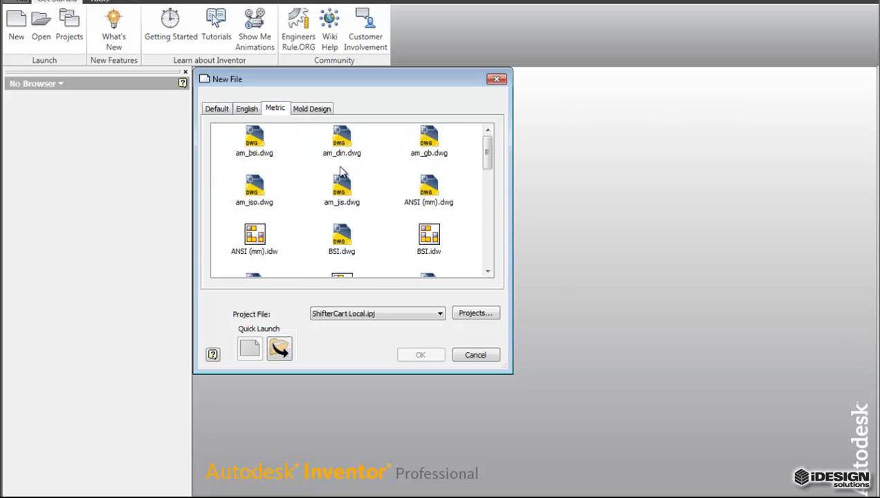
scroll(337, 165, down, 4)
scroll(379, 207, down, 2)
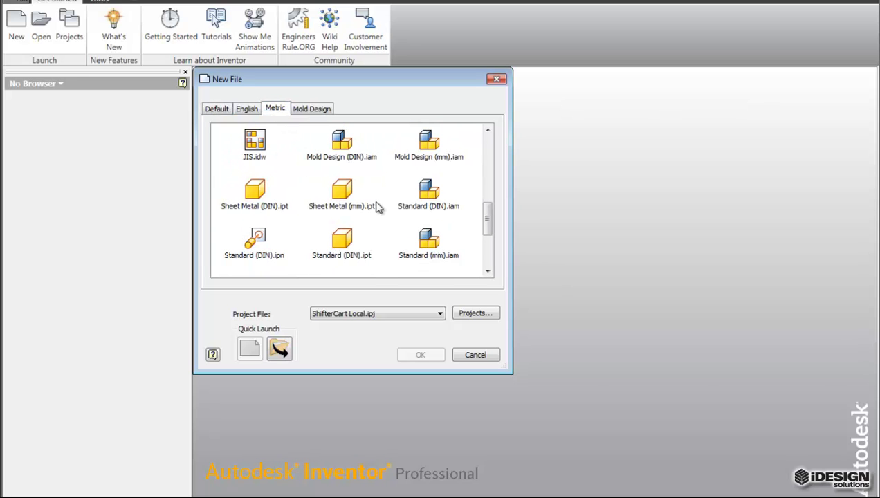
scroll(369, 238, down, 2)
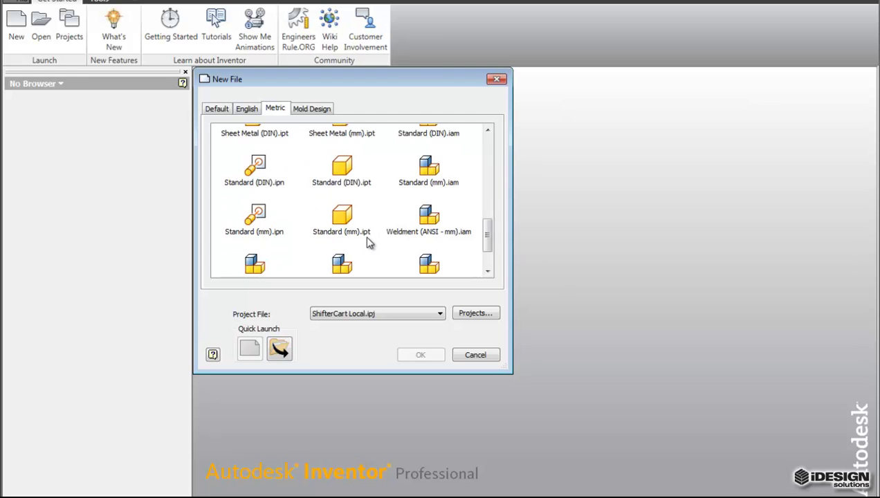
click(354, 230)
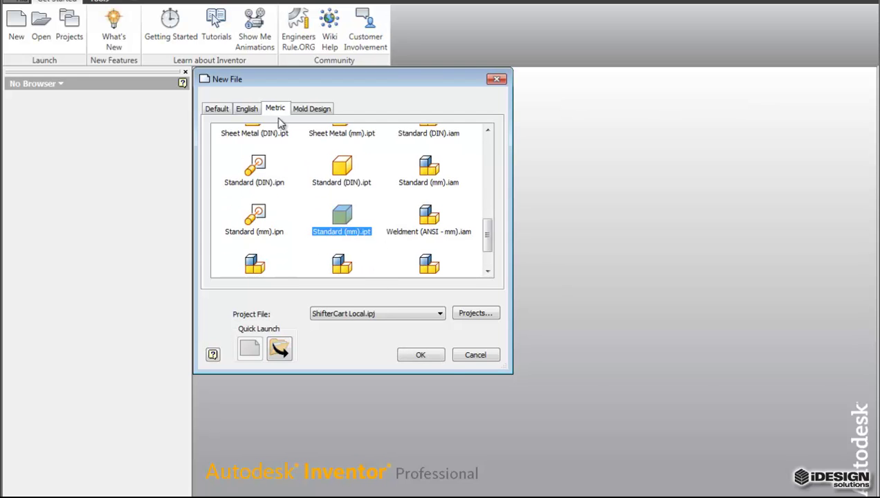
click(420, 355)
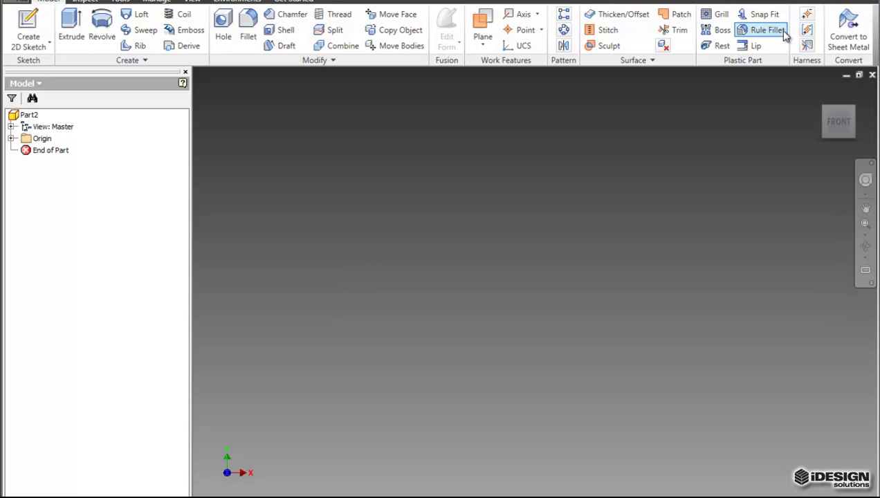
click(98, 2)
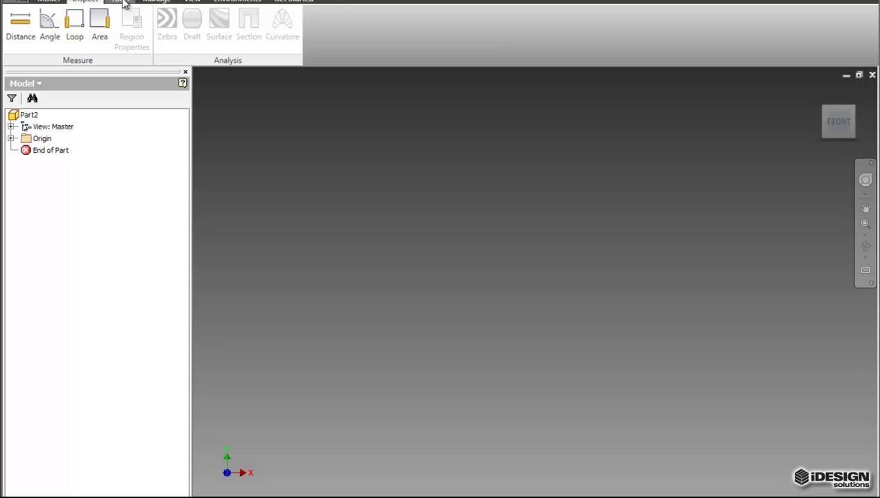
click(122, 2)
click(193, 2)
click(237, 1)
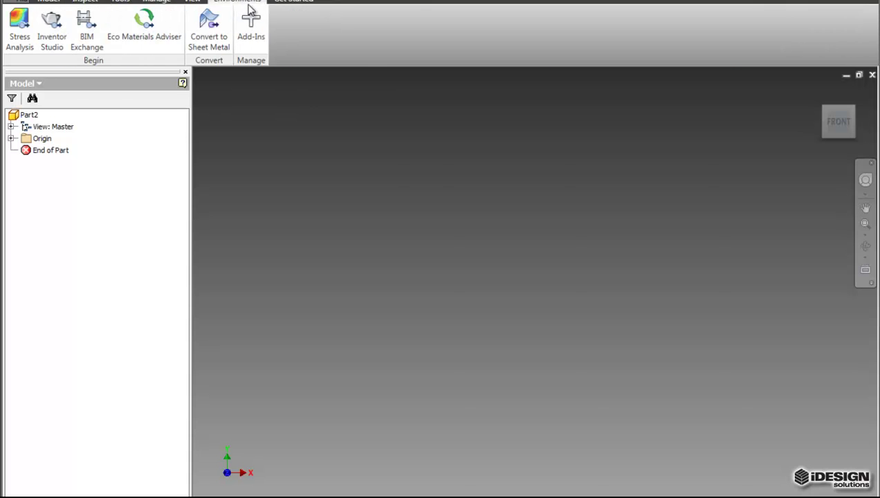
click(49, 2)
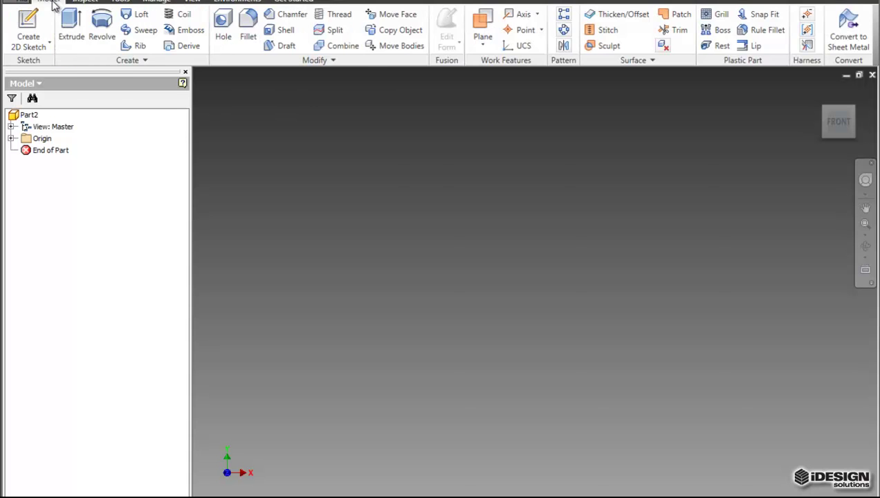
Step: Start a new 2D sketch on the YZ origin plane
click(36, 35)
click(11, 138)
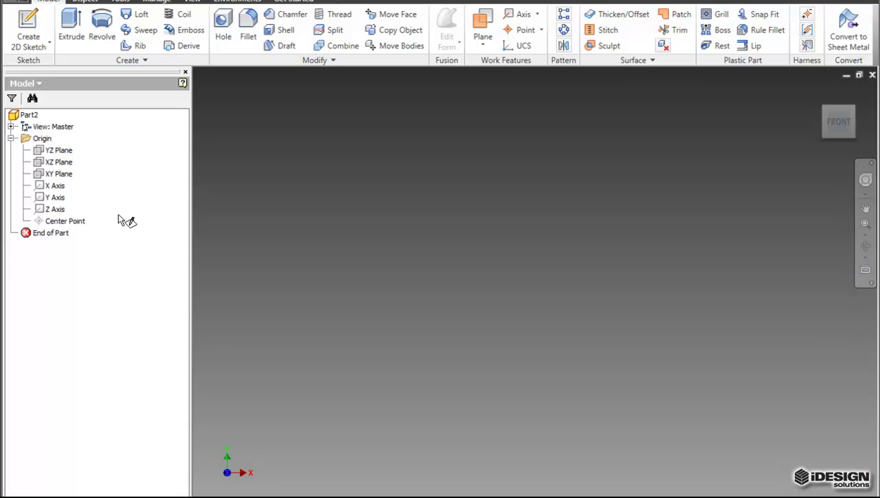
click(61, 150)
click(115, 180)
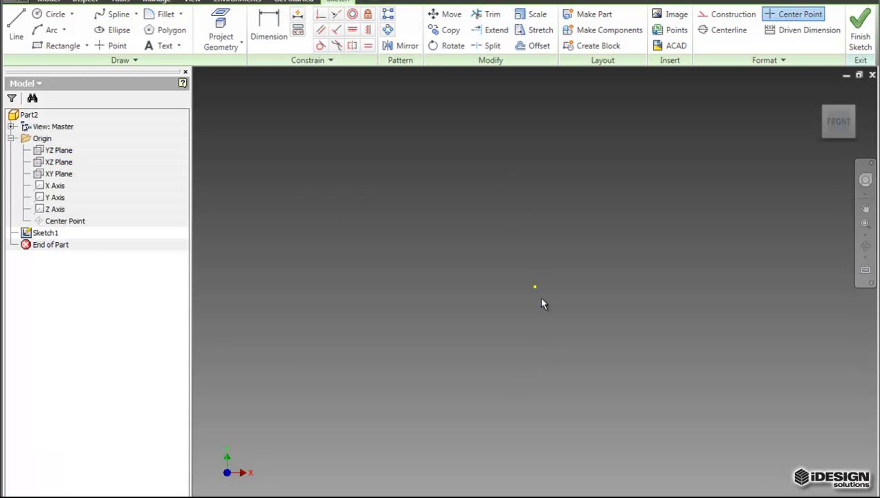
Step: Sketch a closed, irregular five-sided profile of straight lines around the origin, viewed isometrically
mouse_move(852, 107)
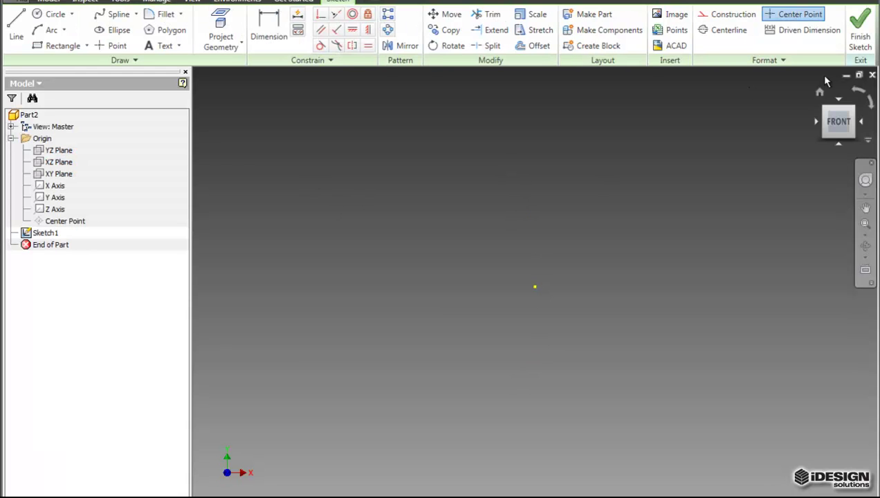
click(852, 108)
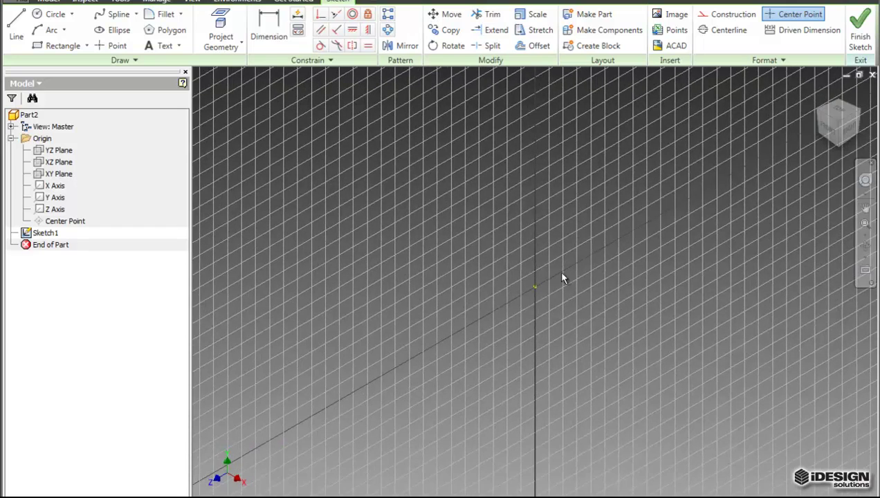
middle_drag(636, 253, 596, 283)
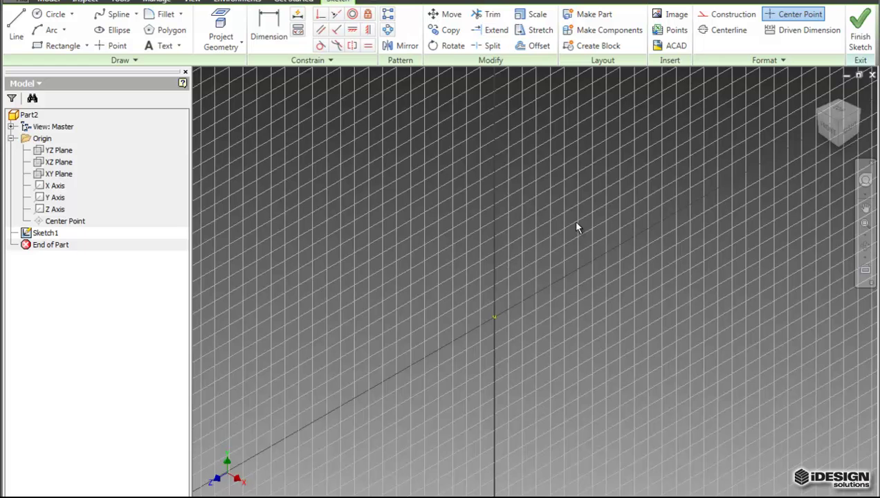
middle_drag(504, 281, 508, 218)
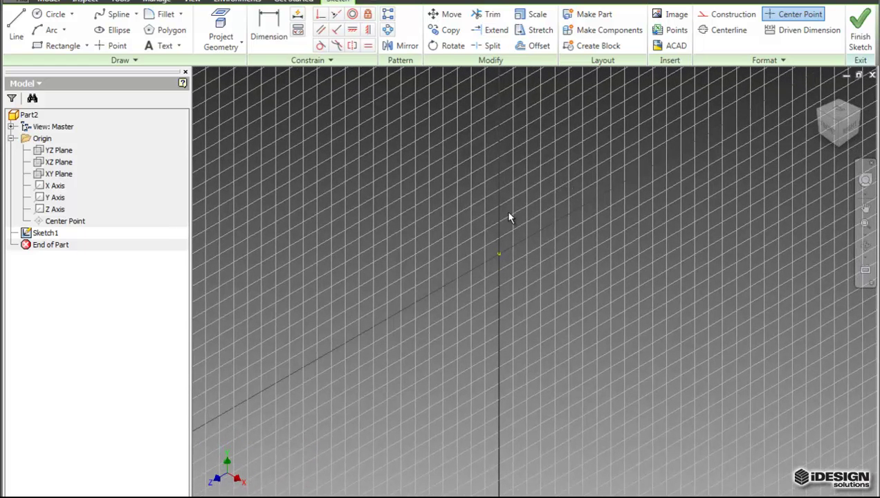
click(16, 28)
click(448, 271)
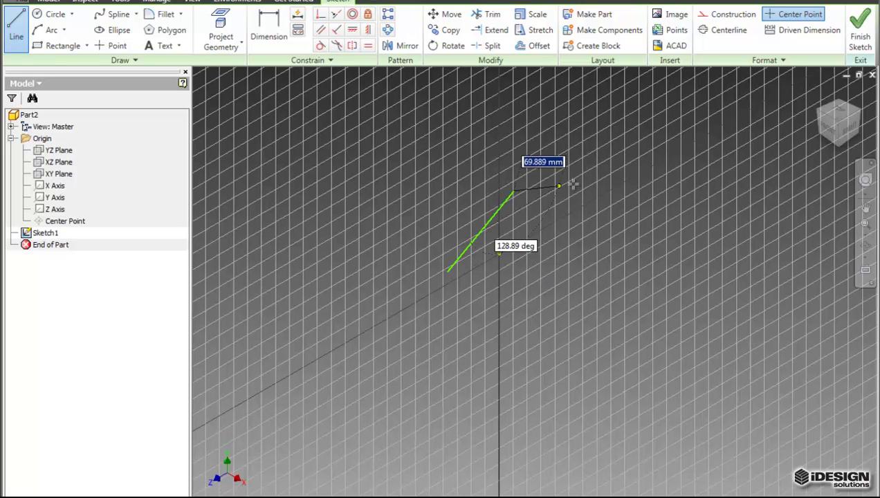
click(514, 191)
click(616, 187)
click(629, 284)
click(499, 349)
click(448, 272)
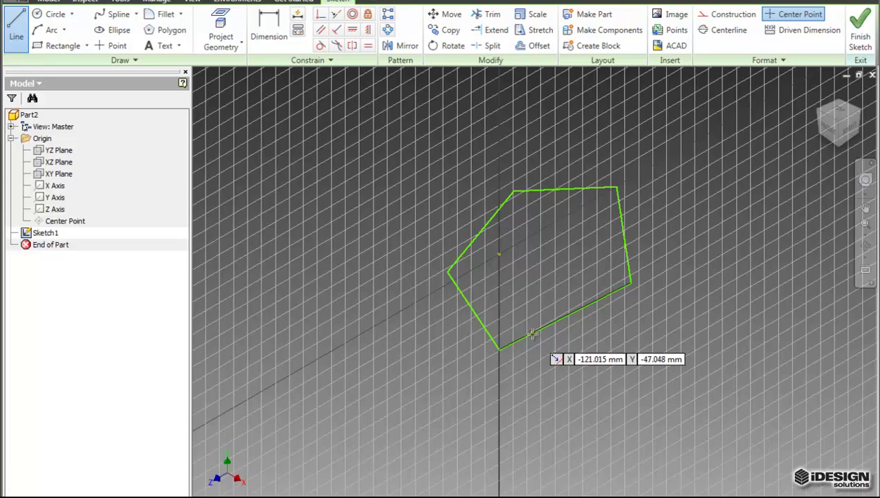
middle_drag(577, 215, 546, 235)
key(Escape)
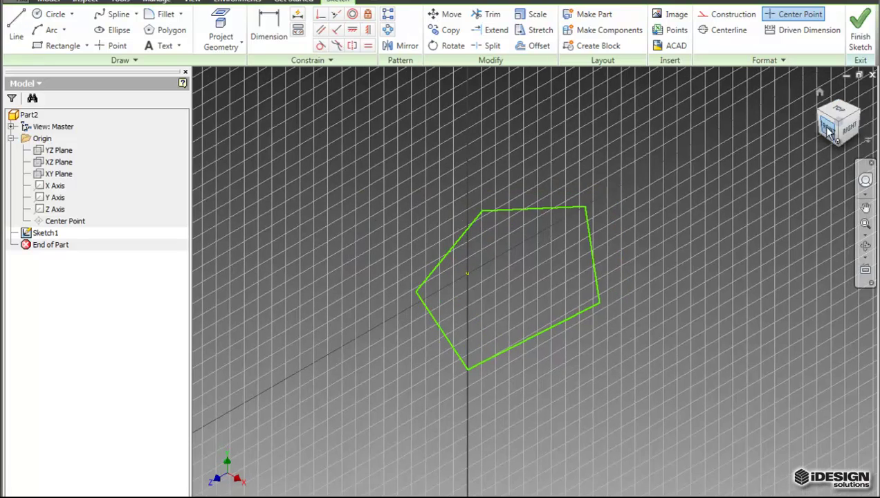
Step: Examine the five-sided profile from the top, front and isometric directions and face-on from the left, at different magnifications
click(820, 125)
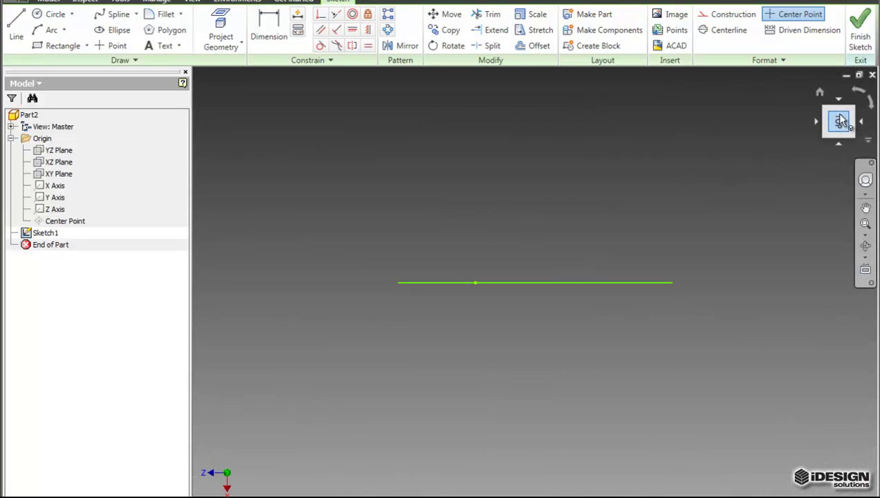
click(839, 113)
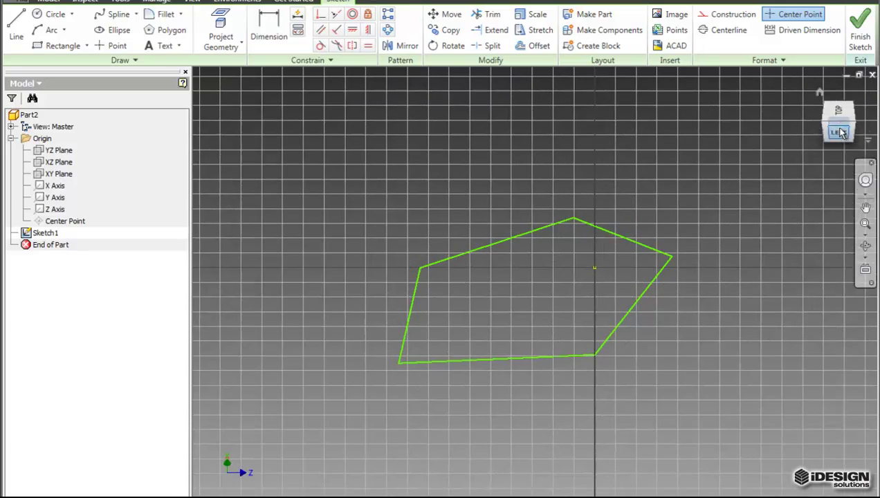
click(841, 115)
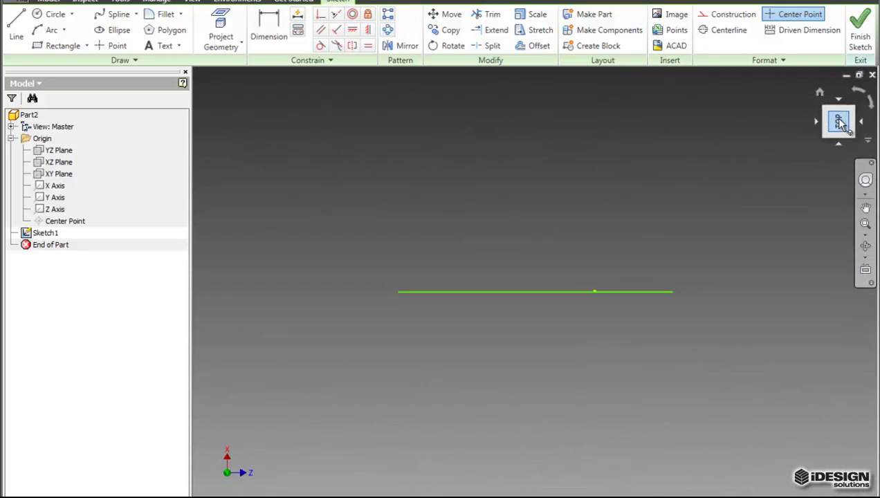
click(853, 113)
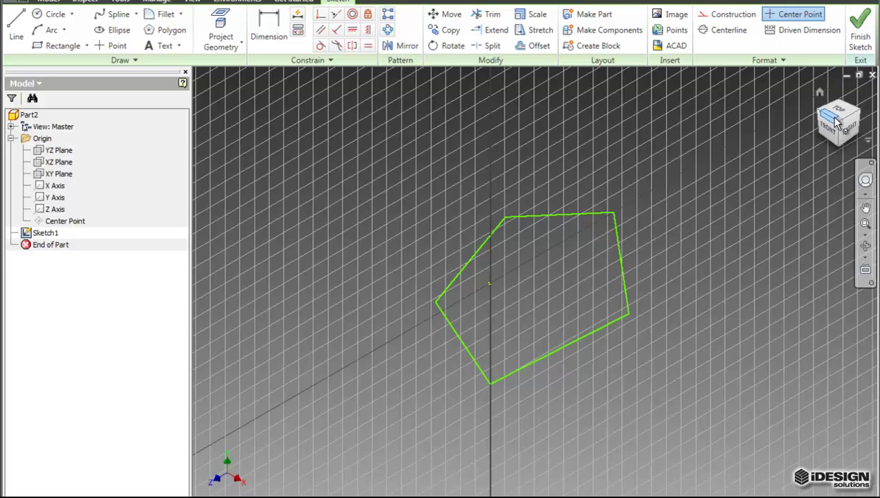
click(828, 131)
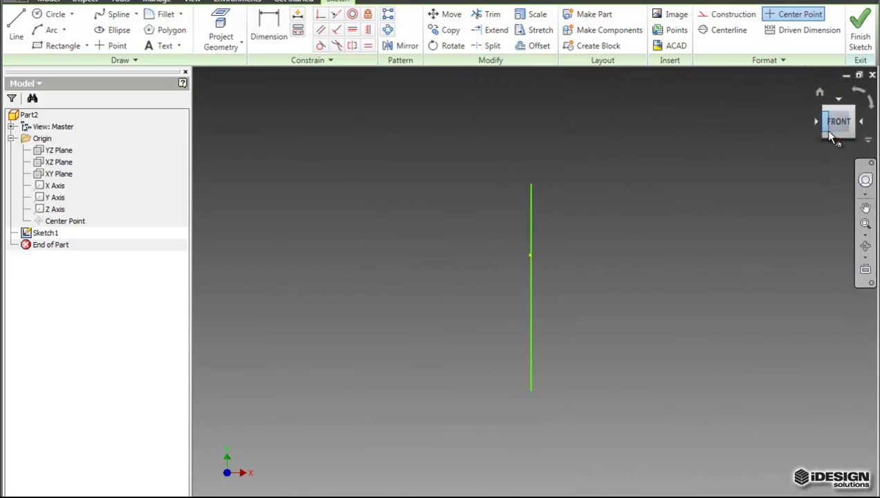
click(833, 112)
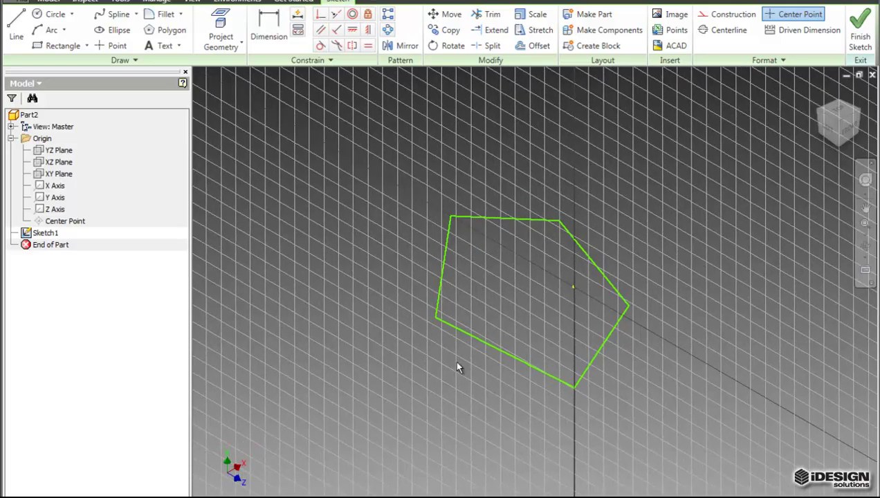
click(829, 131)
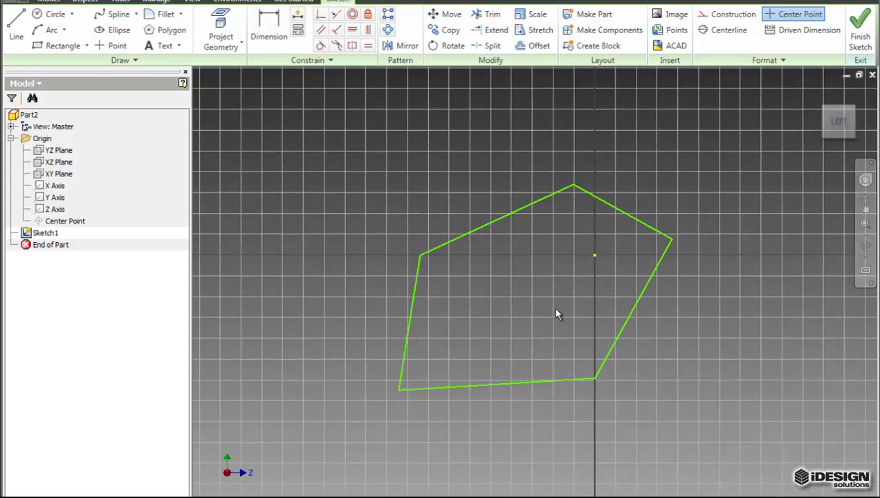
scroll(546, 326, up, 5)
middle_drag(548, 281, 562, 330)
scroll(562, 330, down, 4)
scroll(561, 336, up, 3)
scroll(560, 327, down, 2)
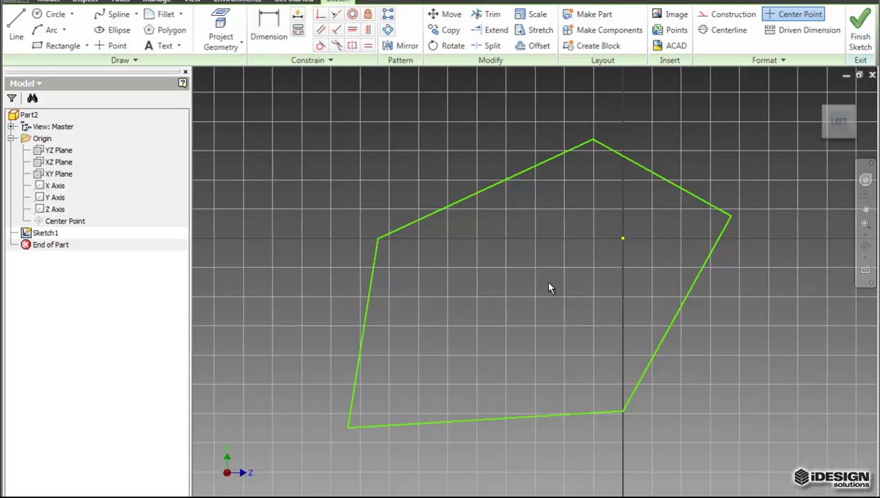
mouse_move(545, 280)
shift+middle_down()
mouse_move(513, 300)
mouse_move(479, 269)
mouse_move(534, 236)
mouse_move(546, 193)
mouse_move(527, 299)
mouse_move(473, 280)
mouse_move(470, 245)
mouse_move(503, 228)
mouse_move(505, 216)
shift+middle_up()
mouse_move(628, 278)
shift+middle_down()
mouse_move(606, 297)
mouse_move(608, 263)
mouse_move(631, 264)
shift+middle_up()
click(840, 111)
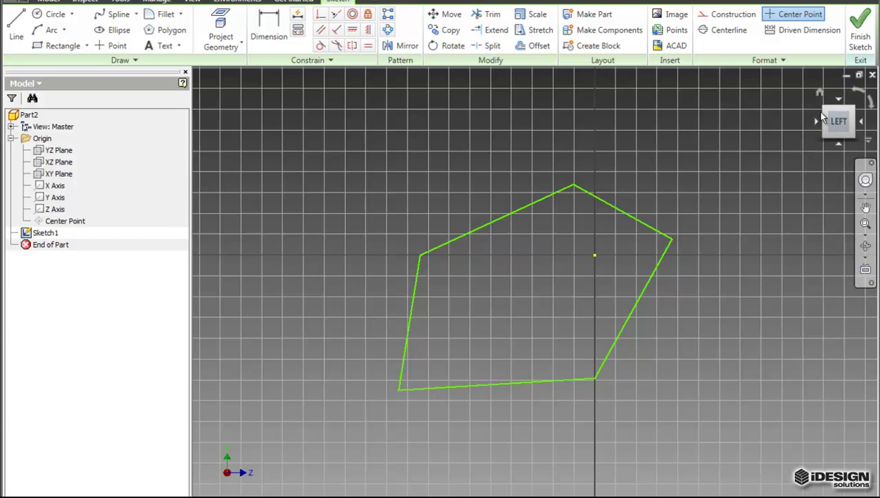
Step: Delete all lines of the five-sided profile from the sketch
middle_drag(559, 289, 559, 279)
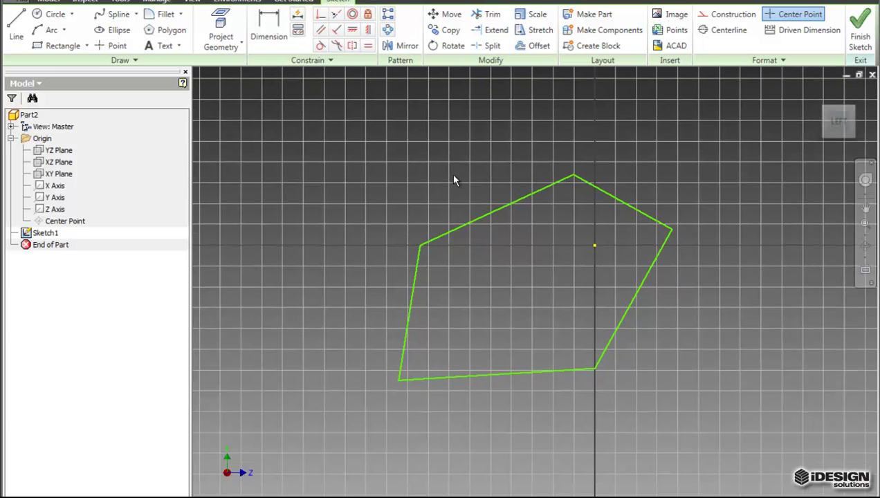
mouse_move(395, 153)
mouse_down()
mouse_move(641, 358)
mouse_move(659, 398)
mouse_up()
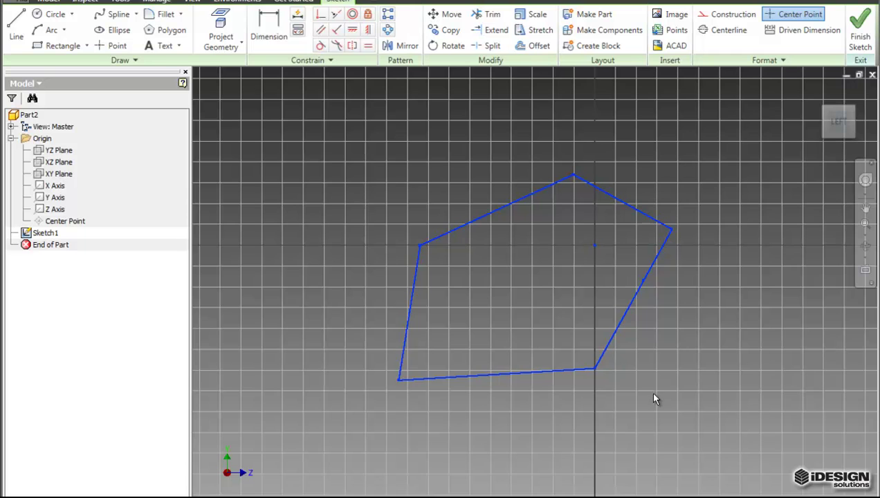
key(Delete)
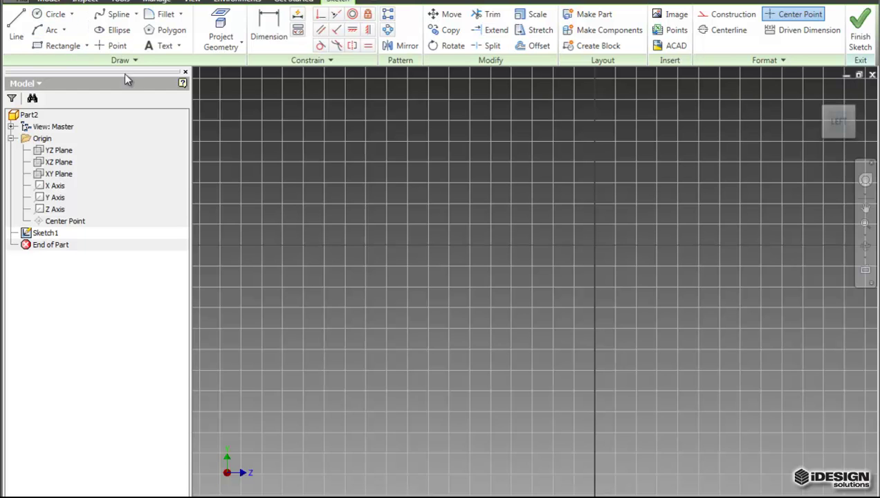
Step: Draw a circle of 50 mm diameter centred on the sketch origin
click(53, 15)
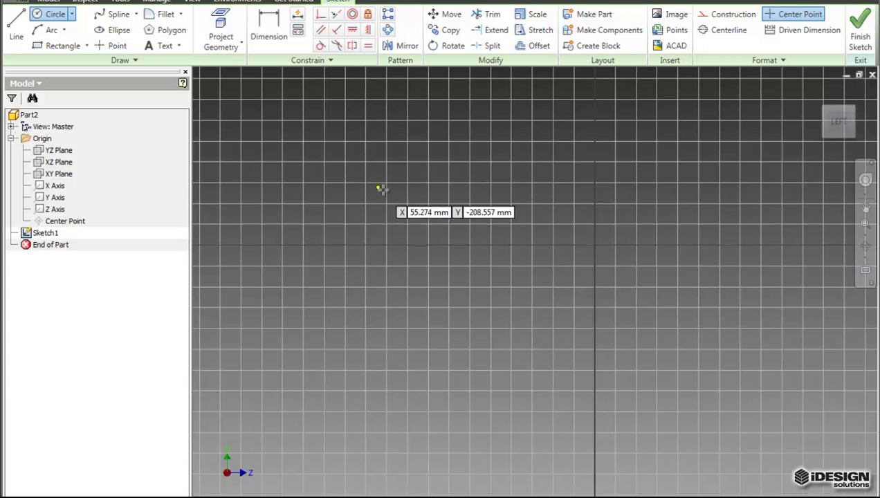
click(594, 245)
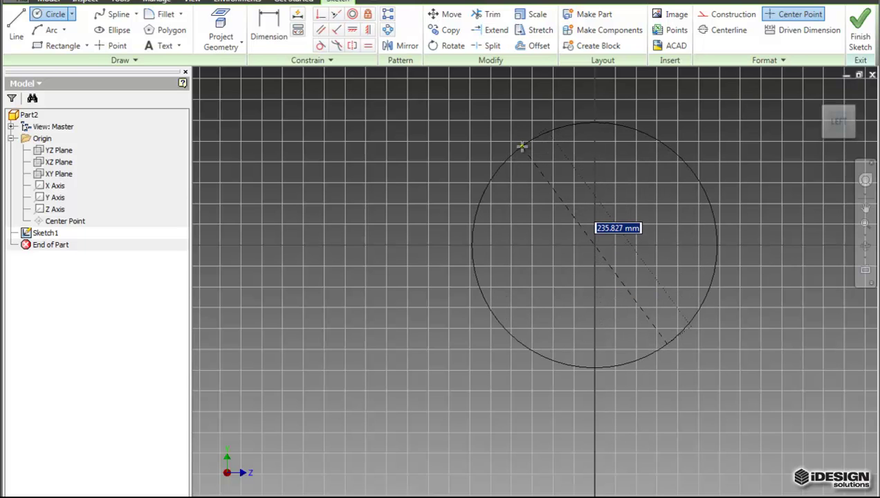
text(5)
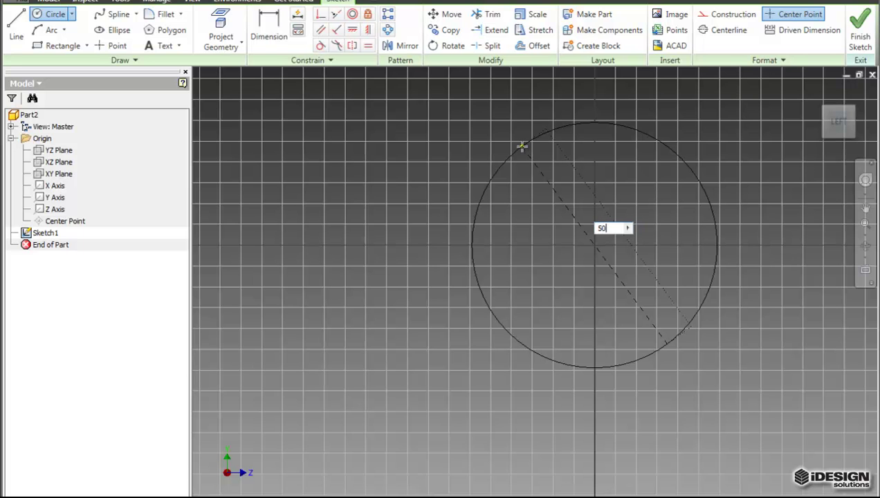
text(0)
key(Return)
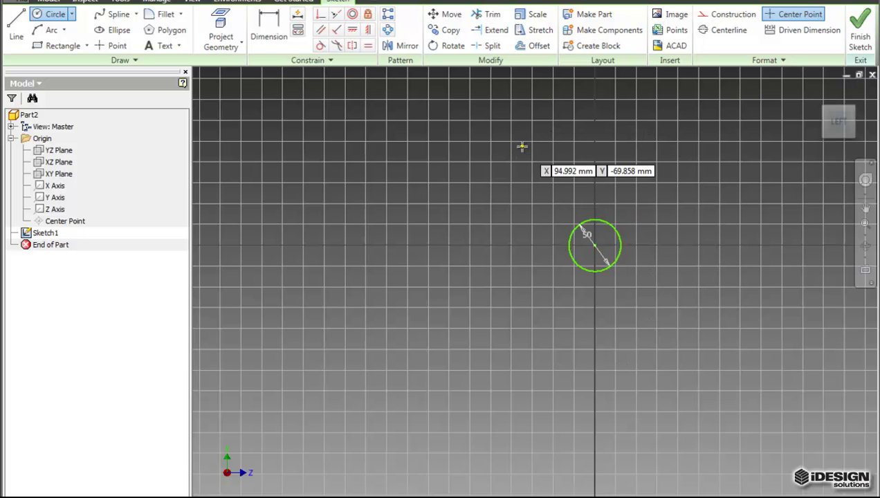
Step: Draw a circle of 70 mm diameter concentric with the 50 mm circle at the sketch origin
scroll(628, 275, up, 2)
scroll(601, 219, up, 5)
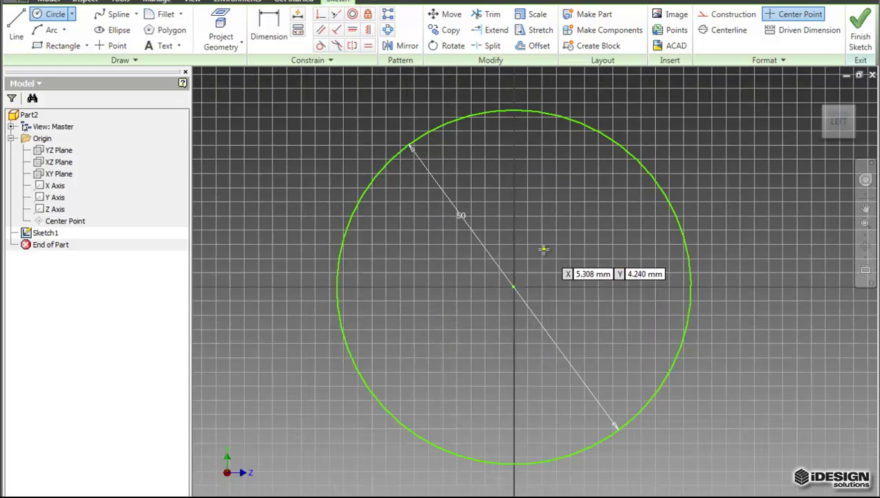
scroll(523, 265, down, 3)
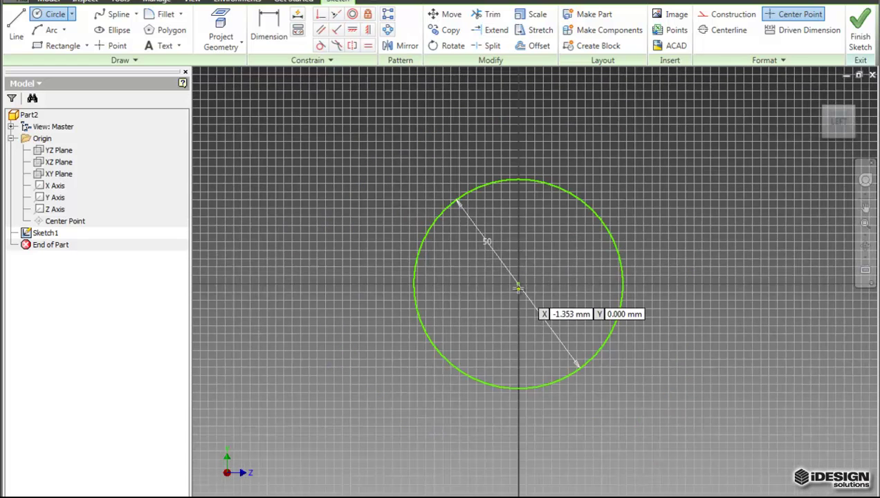
click(517, 284)
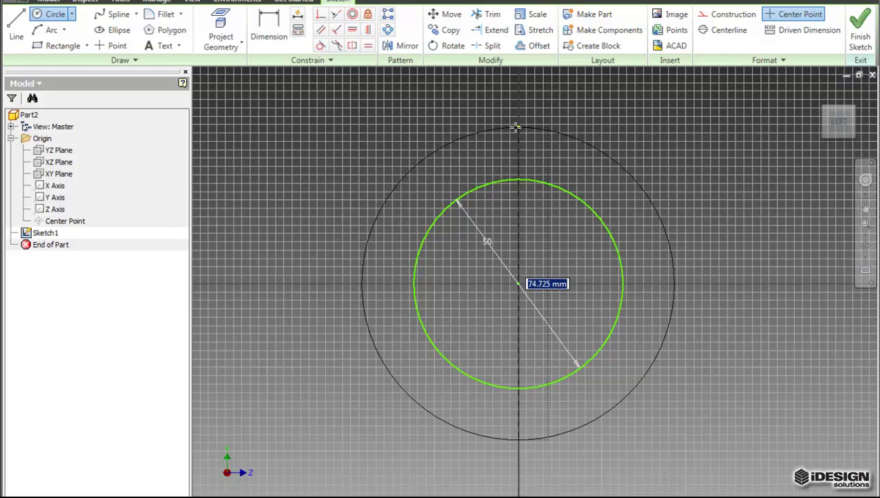
text(70)
key(Return)
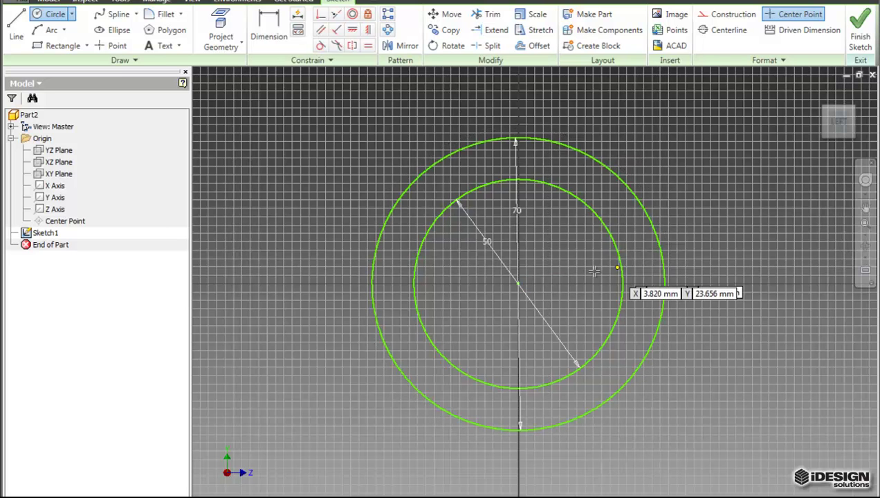
middle_drag(551, 270, 523, 280)
mouse_move(423, 325)
middle_down()
mouse_move(435, 291)
mouse_move(443, 313)
middle_up()
middle_drag(573, 307, 568, 321)
key(Escape)
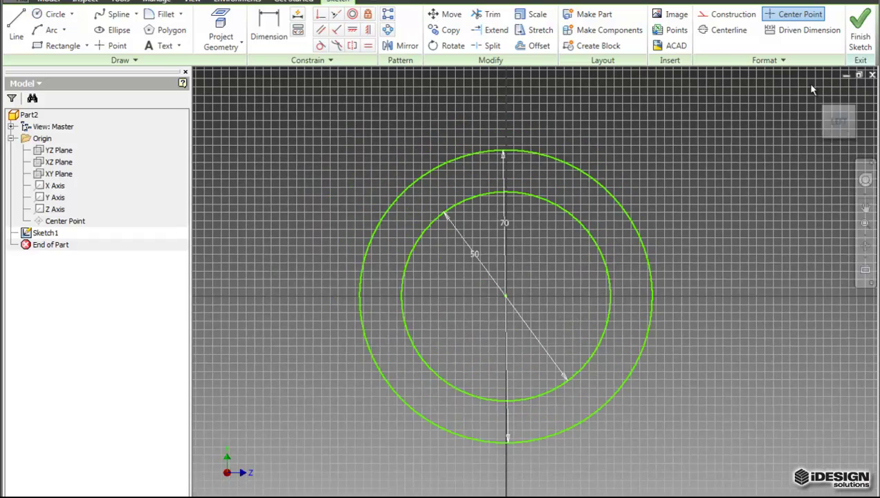
Step: Finish the sketch and extrude the ring between the two circles symmetrically about the sketch plane with a distance of 40 mm
click(855, 141)
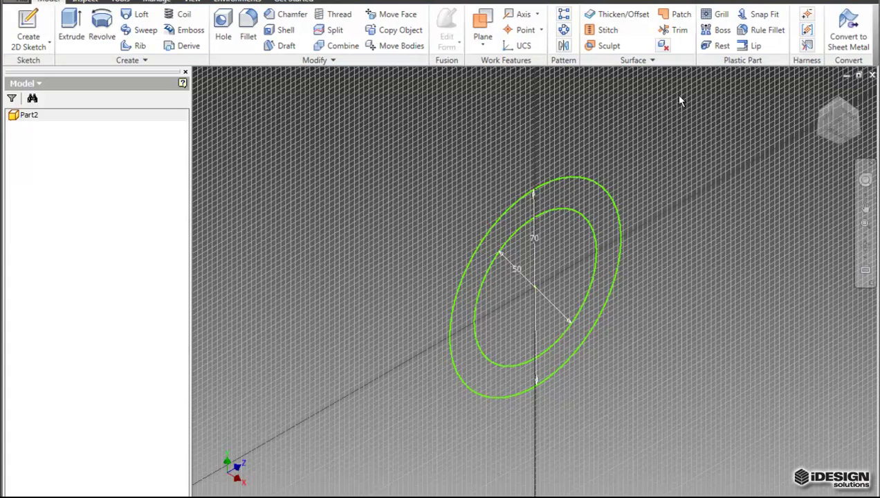
click(860, 35)
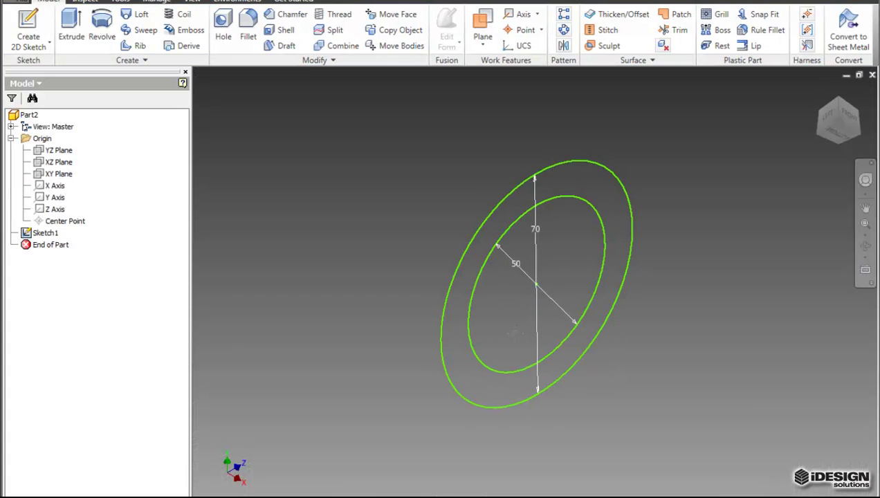
click(71, 28)
drag(185, 234, 310, 235)
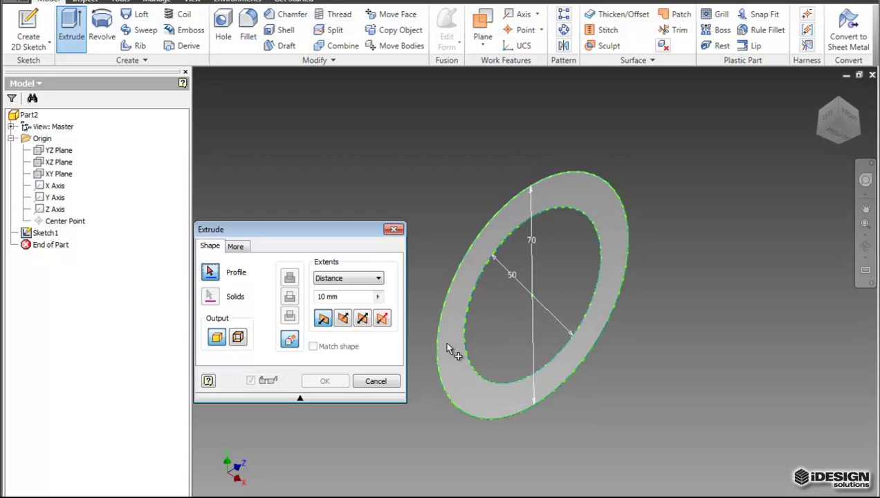
click(459, 372)
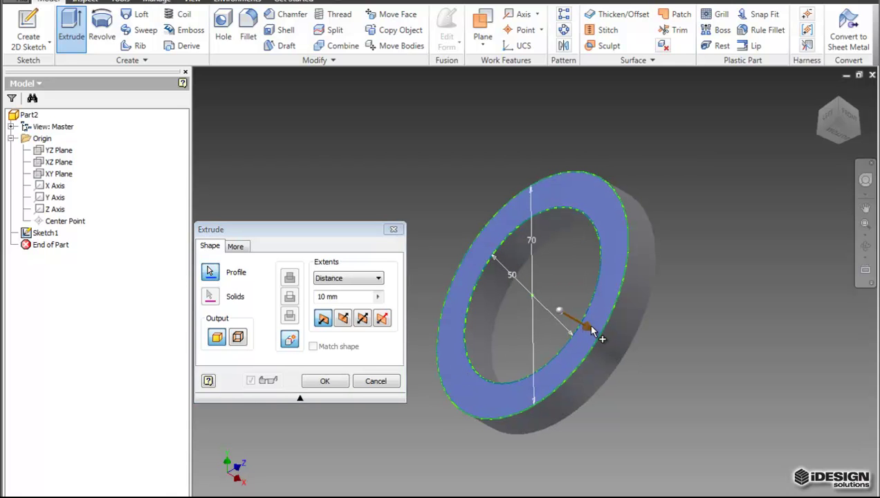
drag(588, 333, 631, 353)
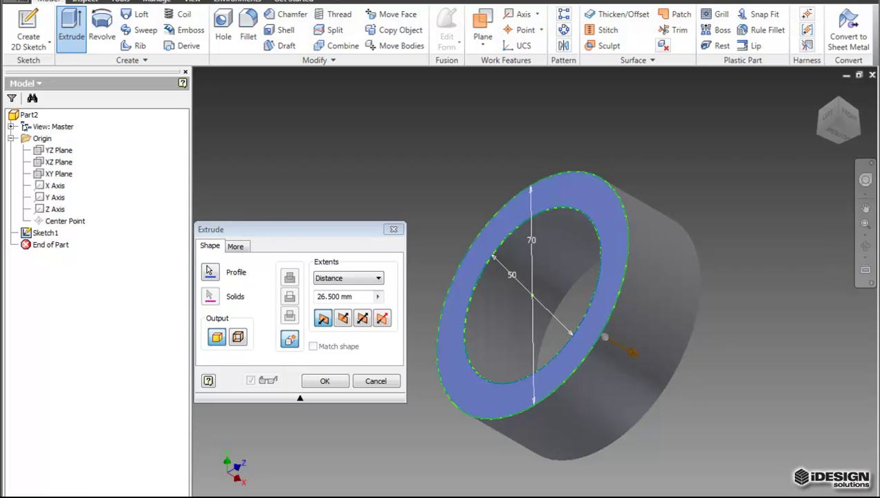
drag(634, 354, 711, 384)
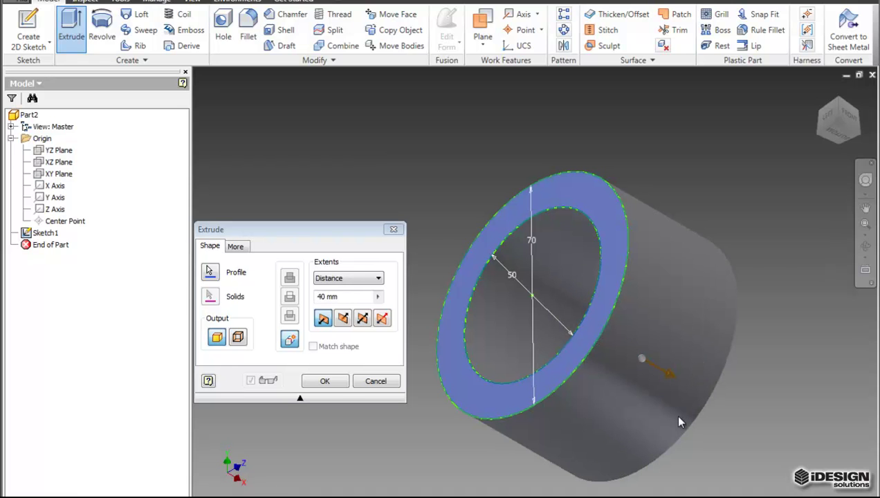
click(363, 318)
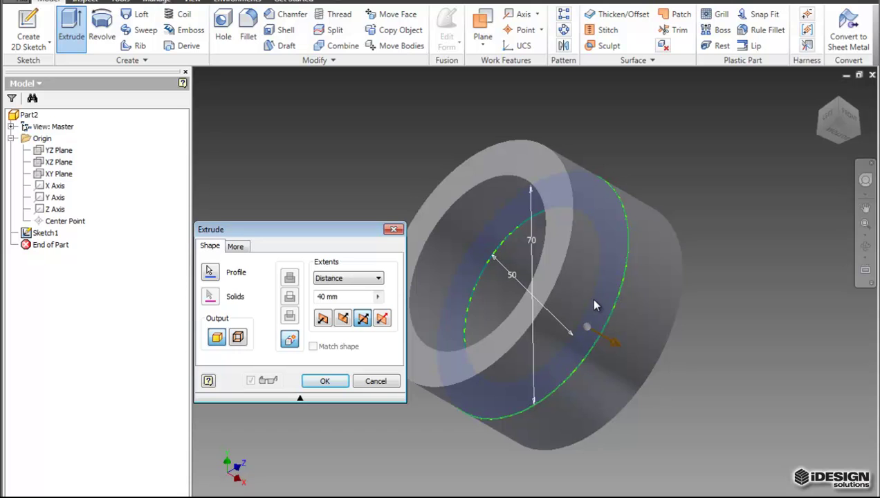
middle_drag(595, 305, 668, 299)
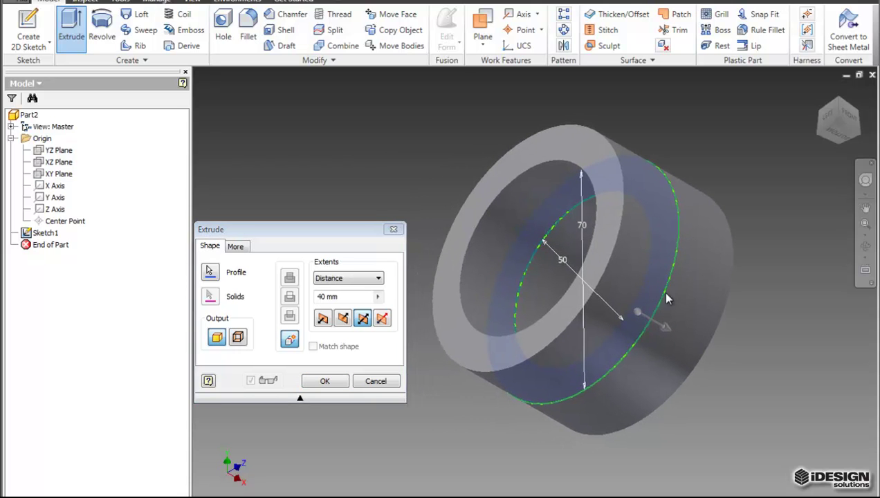
click(322, 381)
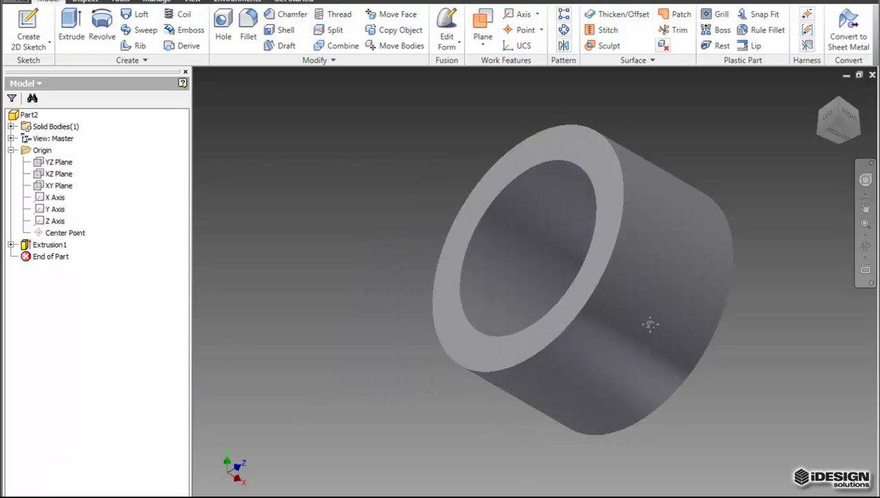
Step: Share Sketch1 from under Extrusion1 for reuse by further features
middle_drag(613, 350, 595, 348)
middle_drag(486, 351, 490, 338)
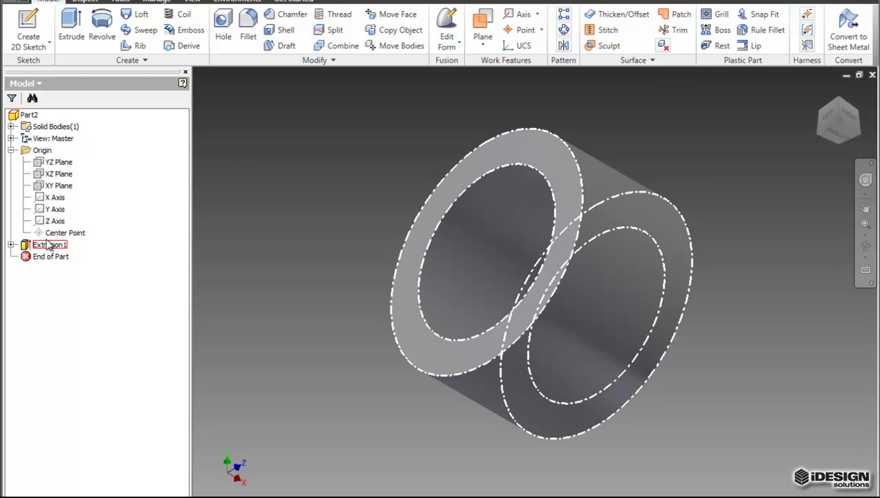
click(11, 245)
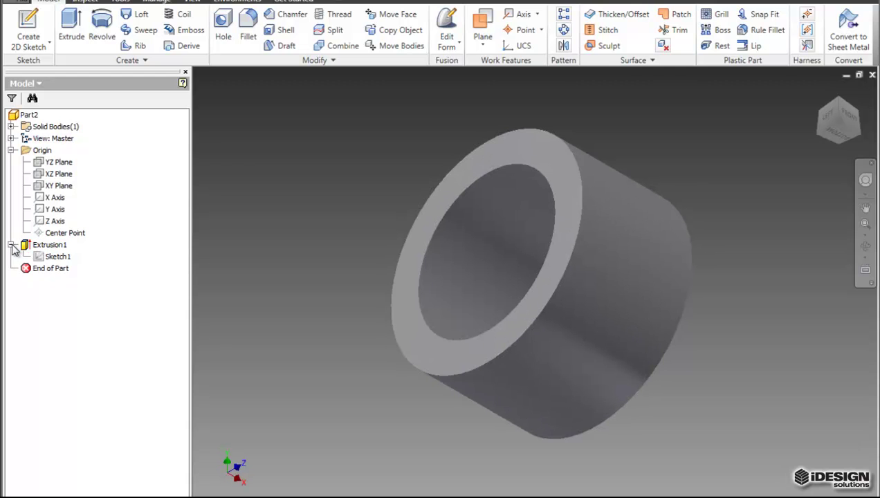
click(58, 256)
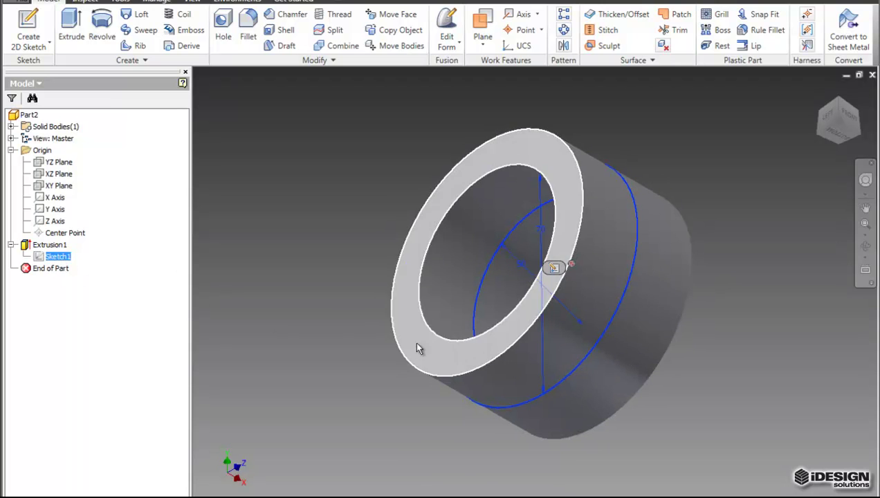
right_click(66, 261)
click(104, 320)
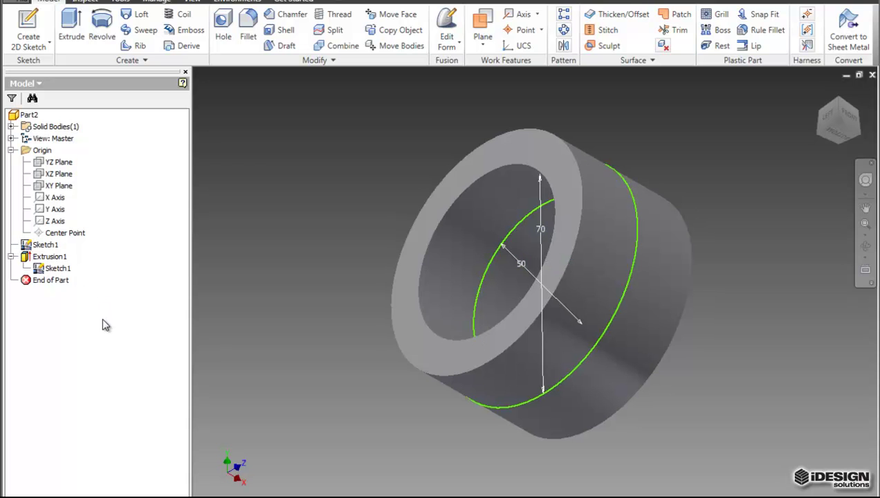
Step: Open the shared Sketch1 for editing
click(46, 246)
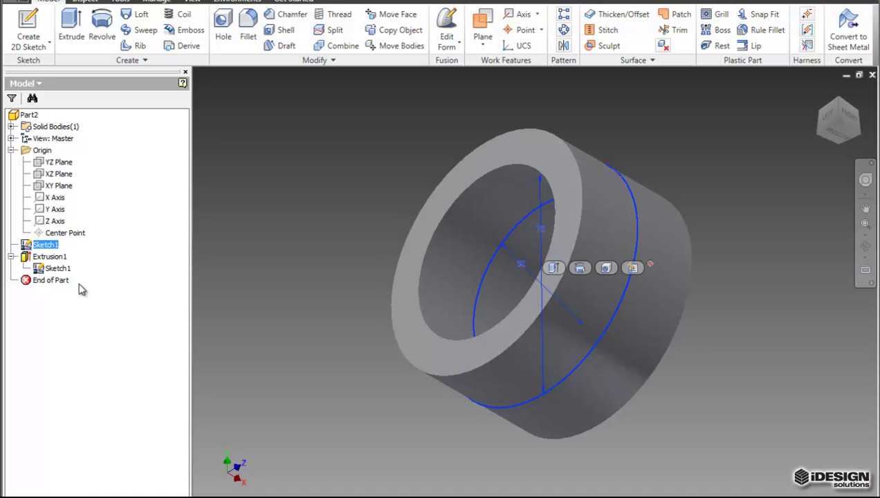
click(46, 245)
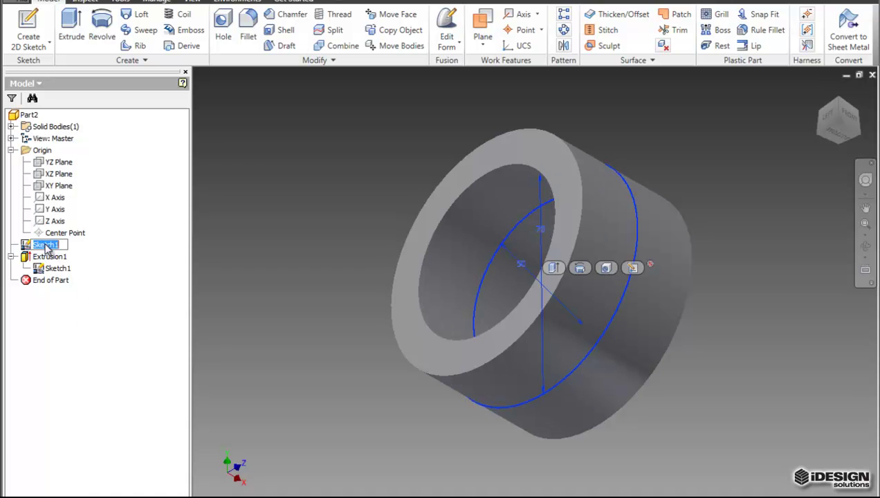
right_click(46, 245)
click(28, 246)
click(633, 269)
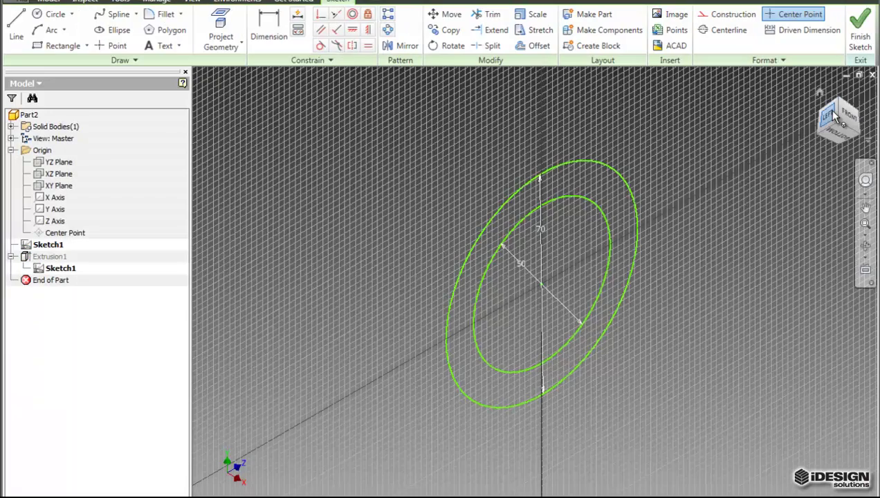
Step: Facing the sketch from the left, draw a line about 63 mm long from the 70 mm circle's upper right, sloping down and outward
click(831, 123)
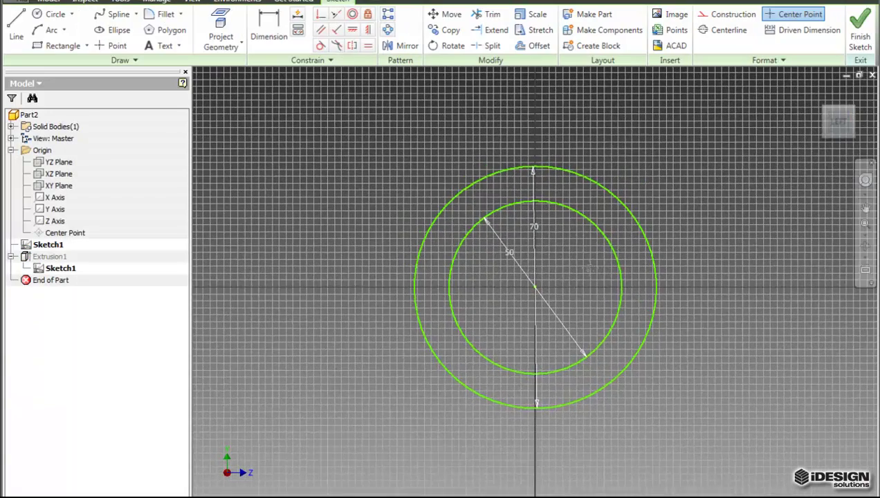
middle_drag(588, 268, 546, 262)
scroll(682, 303, up, 3)
scroll(674, 303, down, 4)
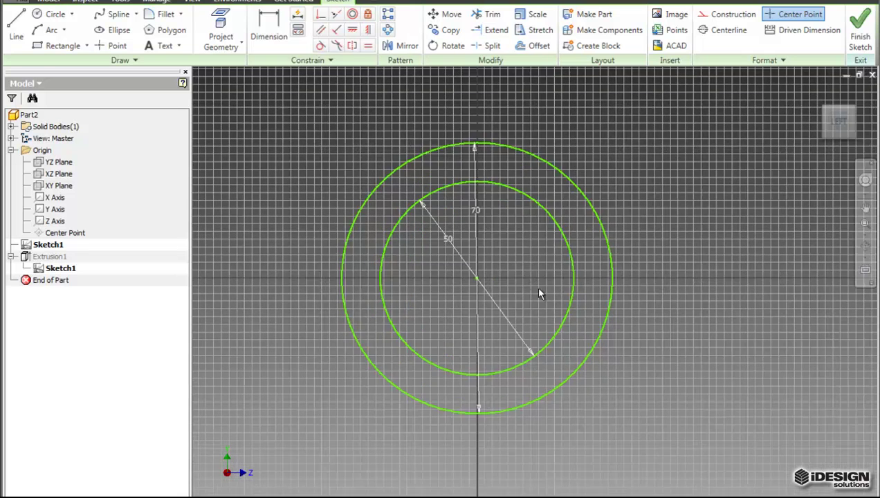
middle_drag(540, 294, 494, 296)
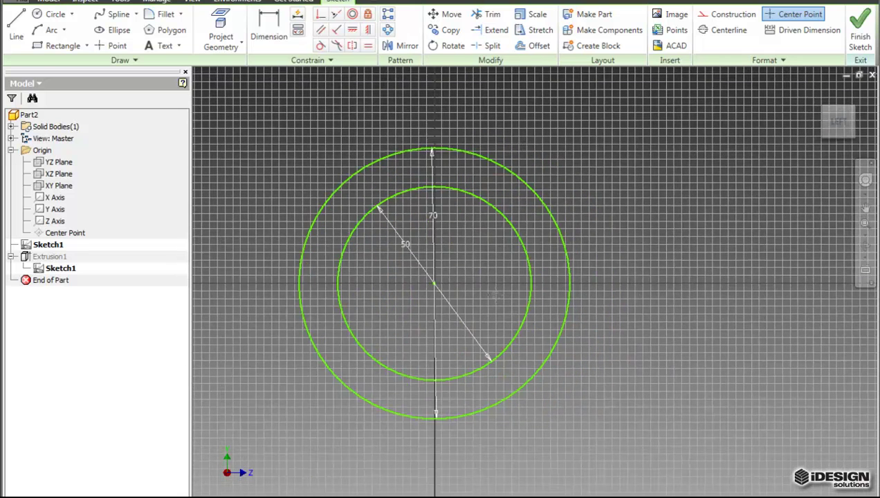
click(16, 33)
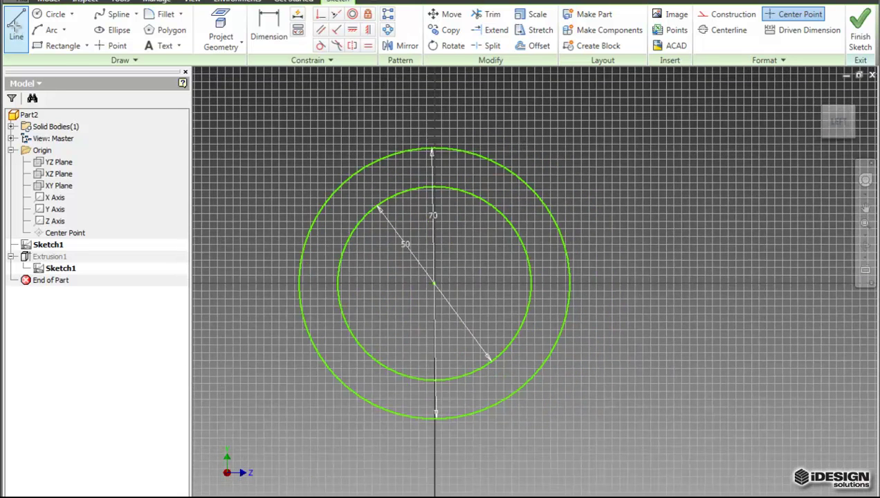
click(527, 186)
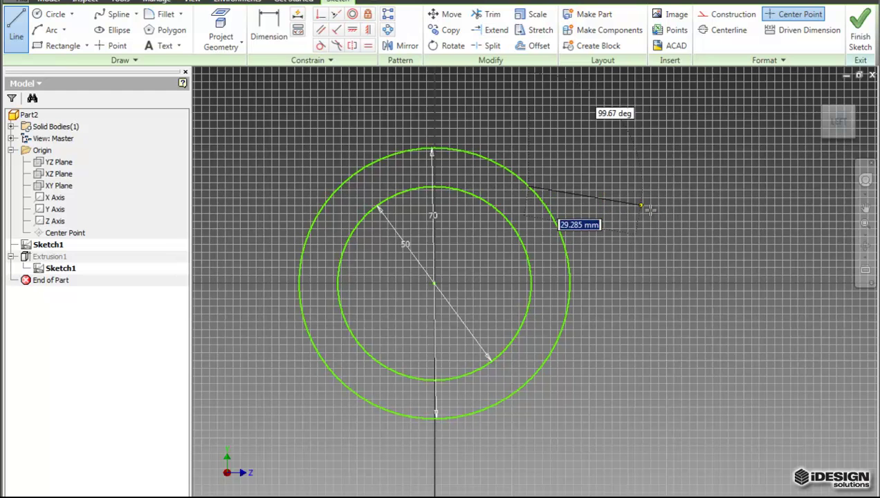
click(769, 229)
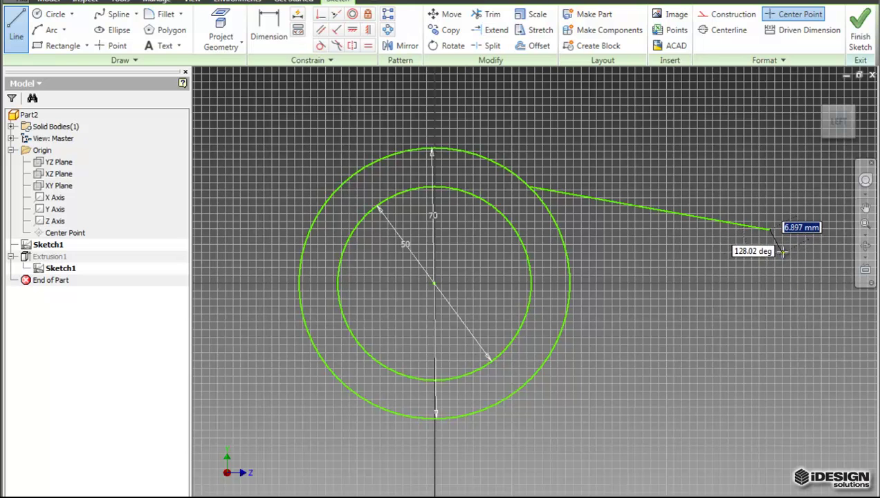
Step: Continue the arm outline with a tangent end arc and a line about 68 mm long back to the 70 mm circle's lower right
click(769, 229)
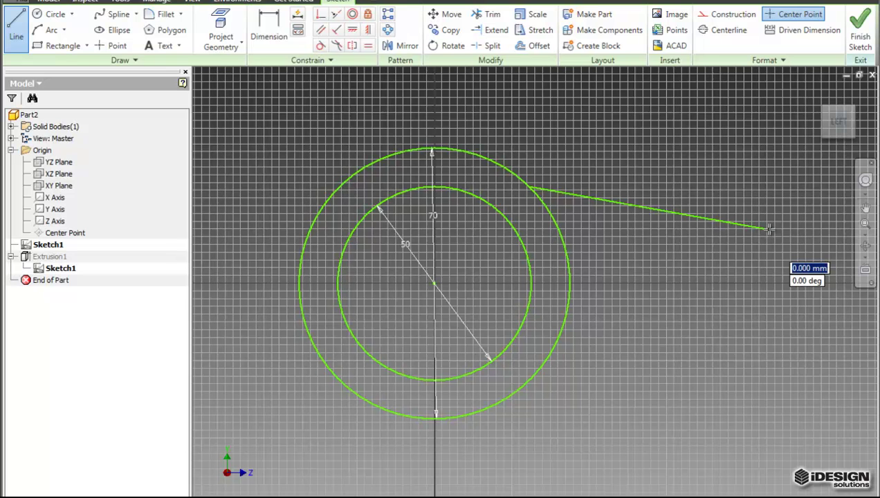
drag(769, 228, 771, 332)
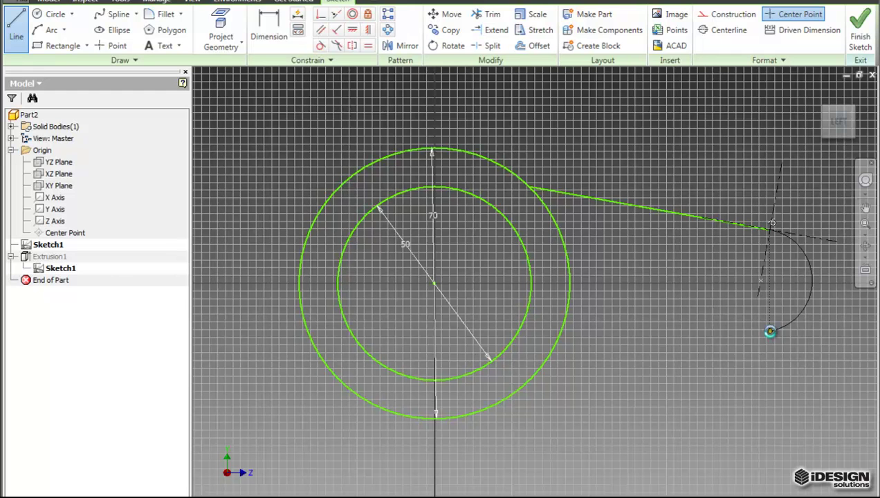
drag(770, 331, 770, 331)
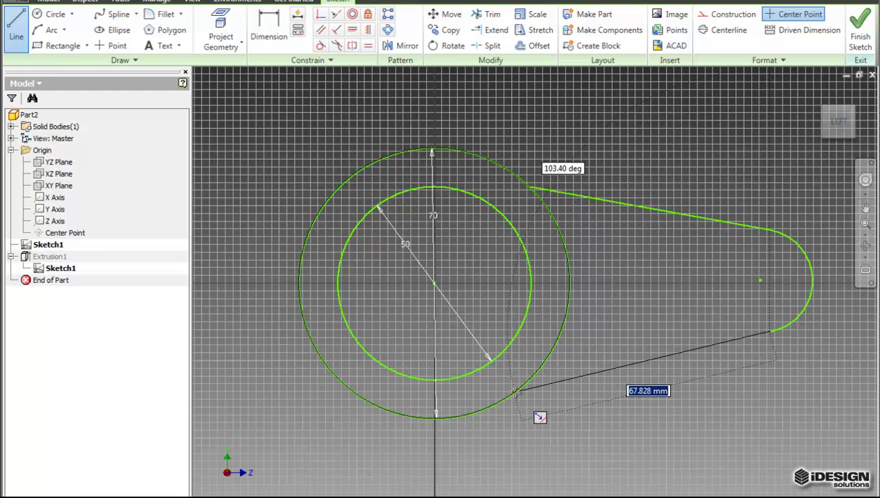
click(515, 392)
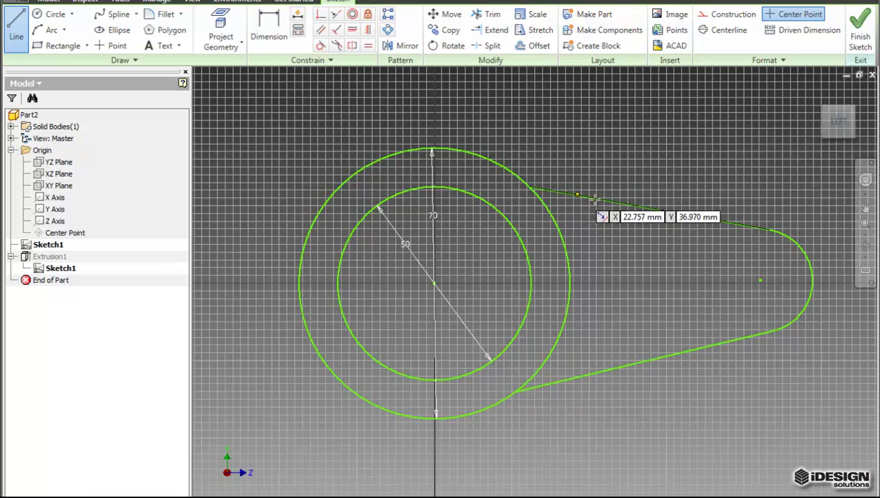
middle_drag(524, 242, 496, 232)
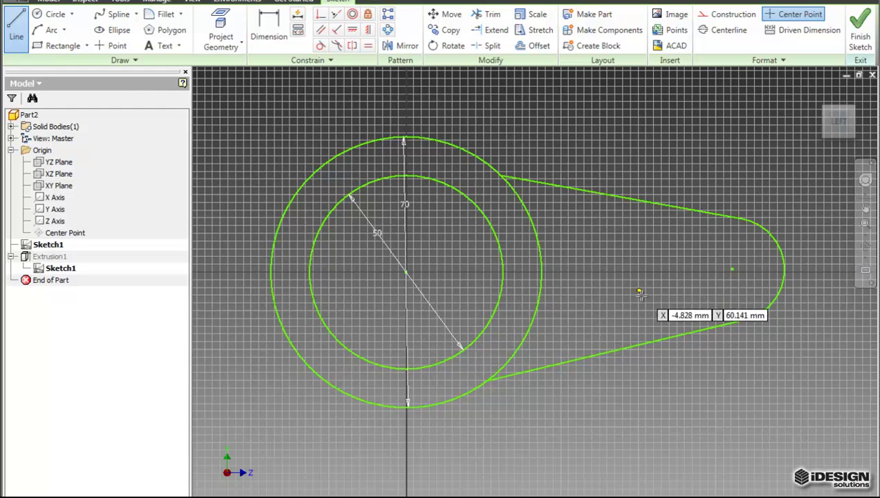
key(Escape)
middle_drag(601, 305, 593, 311)
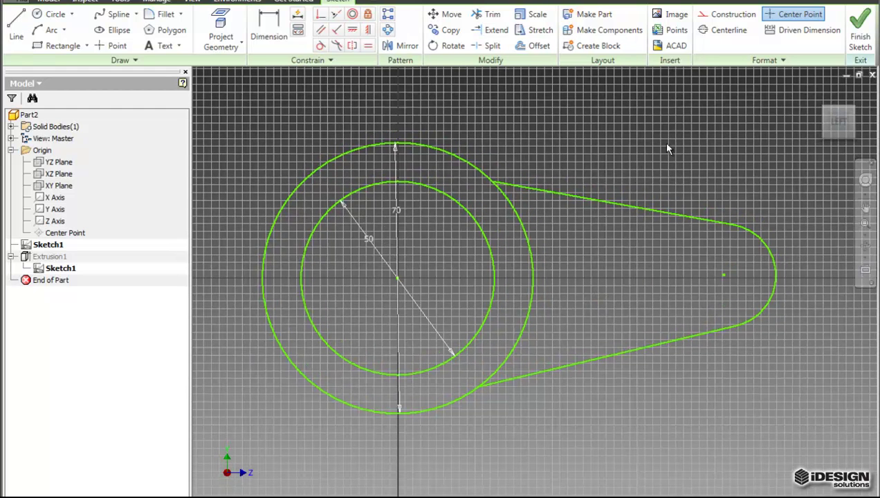
Step: Draw a horizontal construction line about 98 mm long from the circles' centre to the outer end of the arm's arc
click(722, 15)
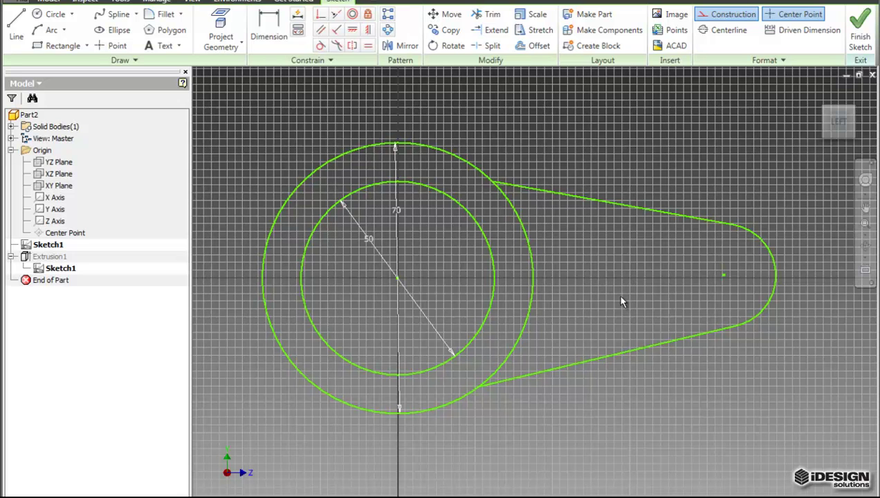
click(723, 17)
click(21, 34)
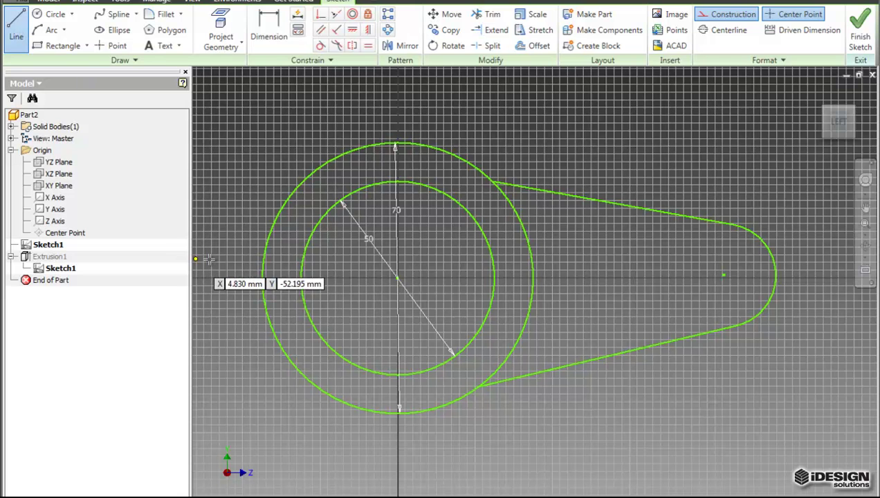
click(397, 278)
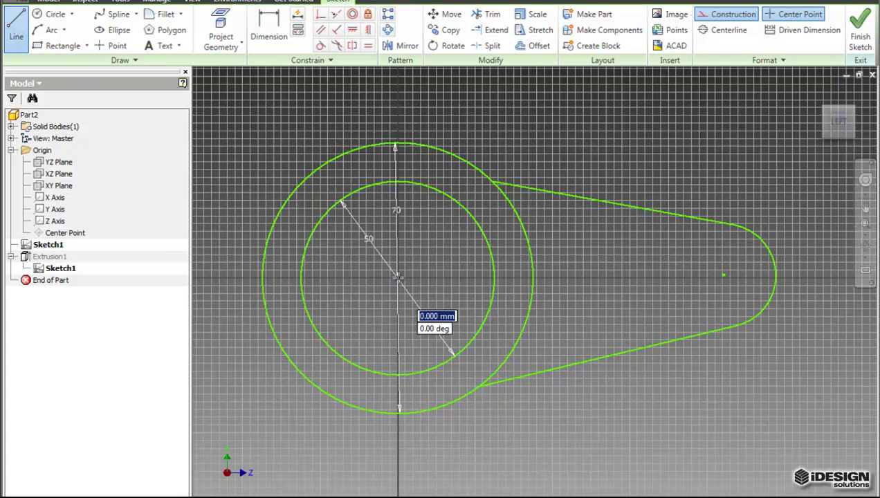
click(776, 278)
middle_drag(626, 311, 643, 301)
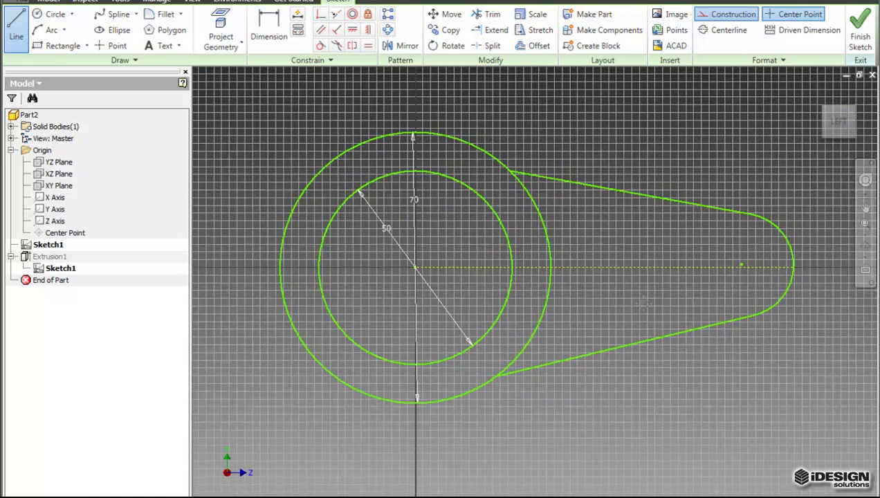
key(Escape)
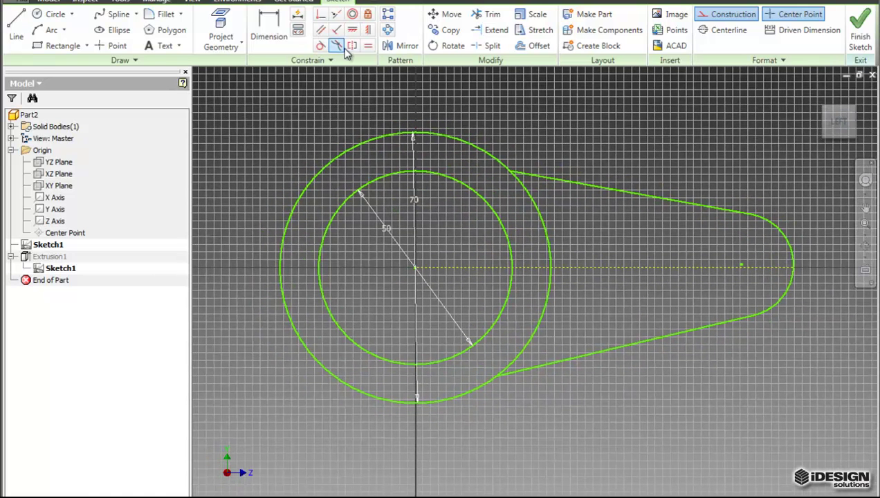
Step: Constrain the centre point of the arm's end arc to be coincident with the construction line
click(320, 18)
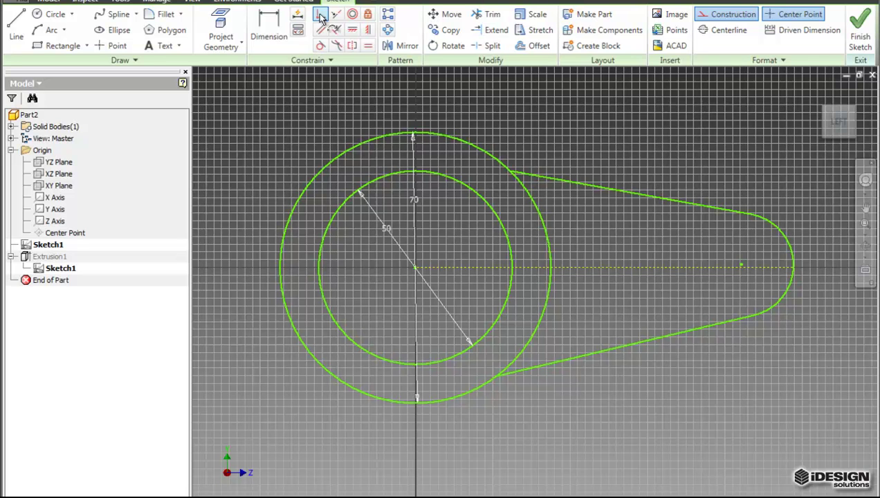
click(734, 267)
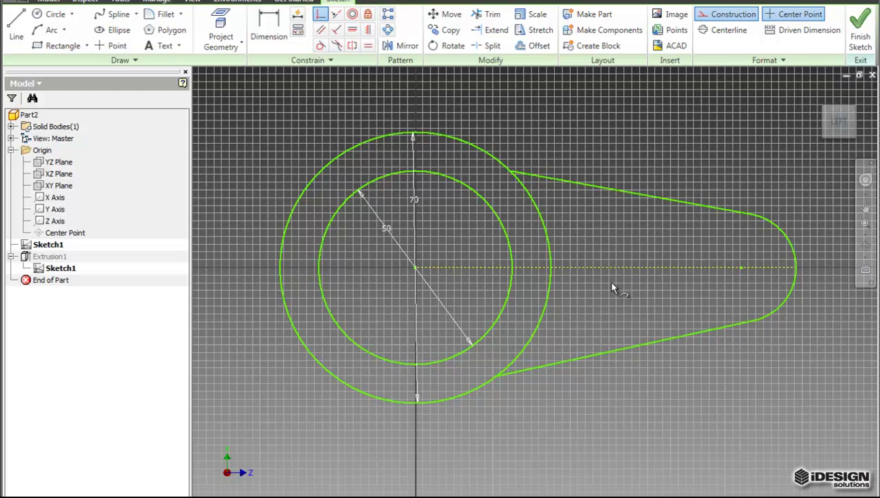
middle_drag(609, 294, 594, 300)
Step: Make the arm's upper and lower sloping lines symmetric about the construction line
click(353, 50)
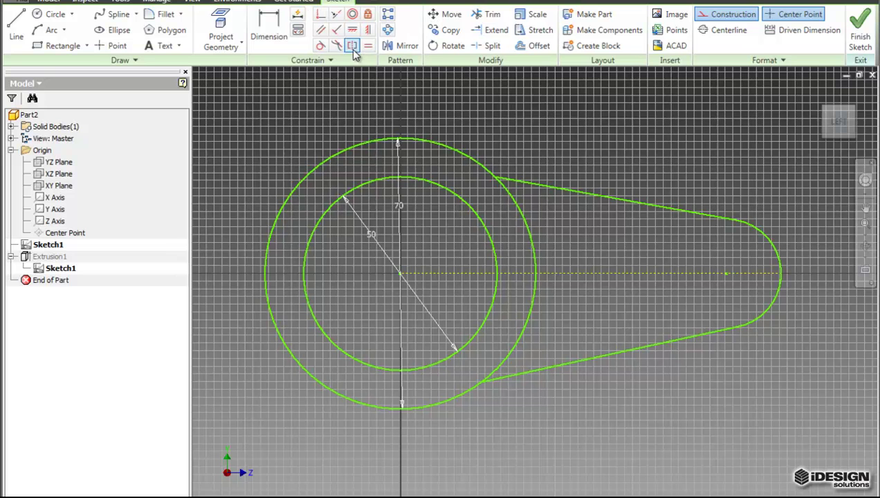
click(352, 46)
click(352, 46)
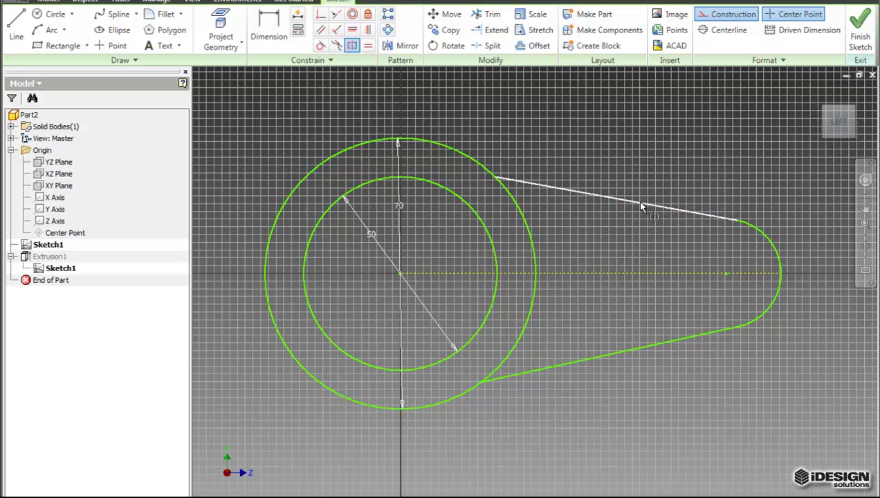
click(642, 206)
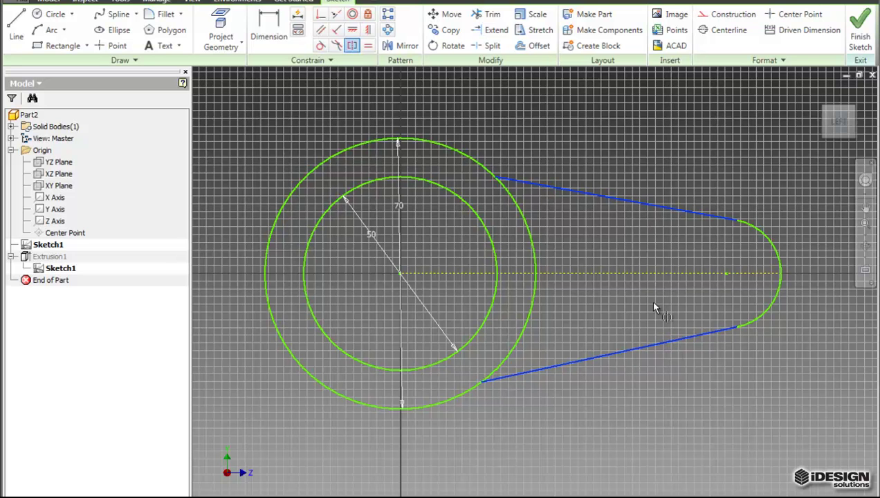
click(666, 274)
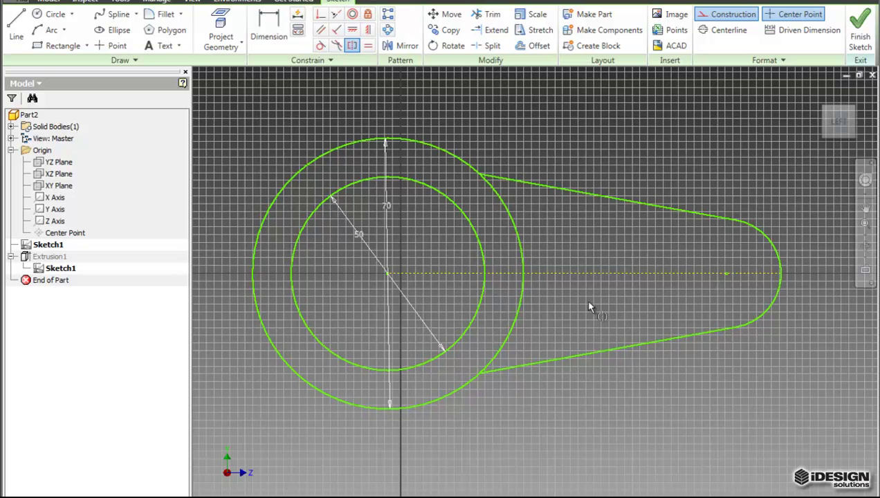
middle_drag(588, 302, 586, 309)
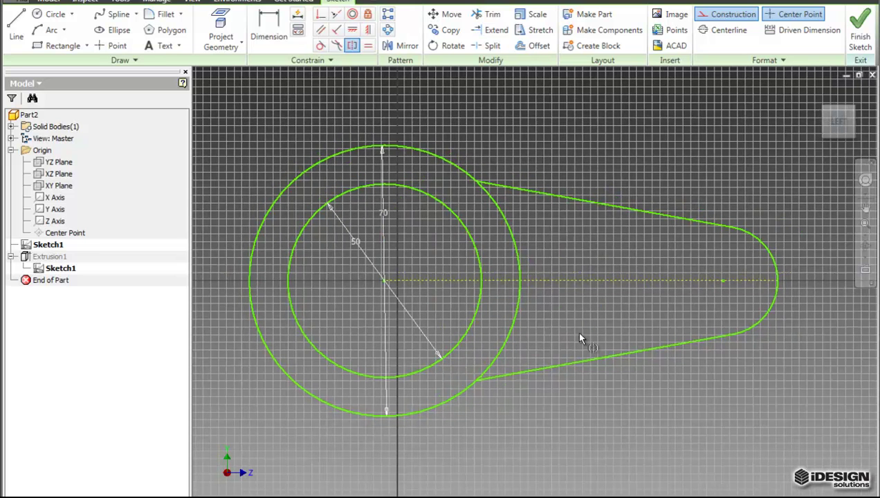
middle_drag(557, 306, 559, 312)
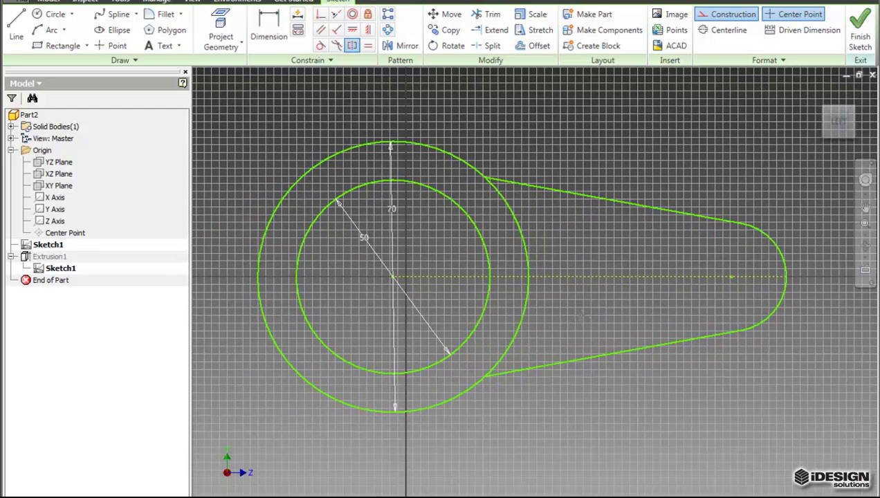
key(Escape)
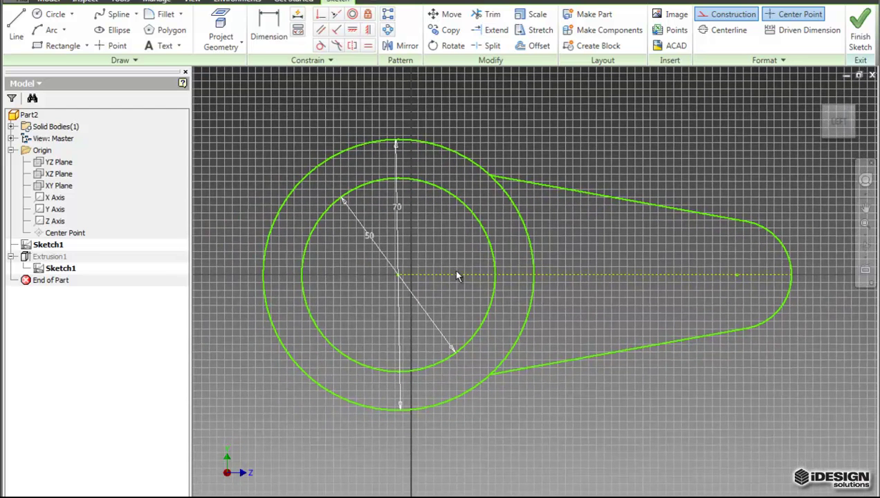
Step: Dimension the radius of the arm's end arc and set it to 6 mm
click(268, 27)
click(787, 253)
click(807, 219)
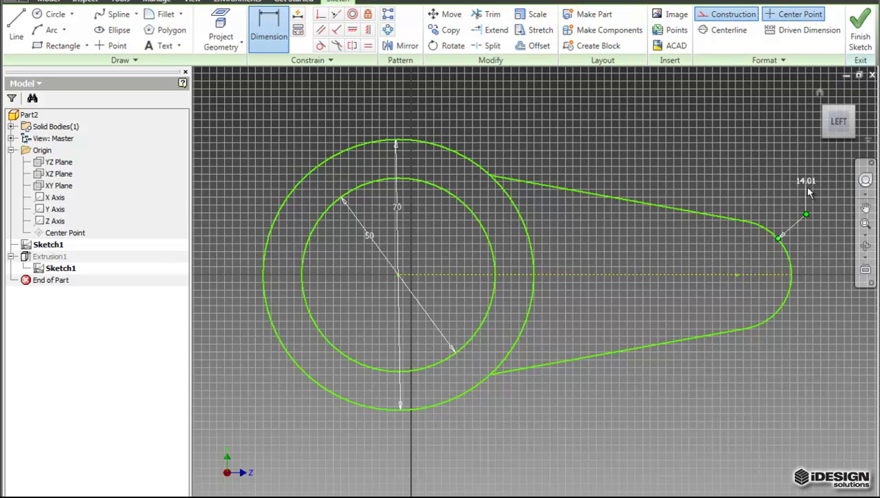
key(Escape)
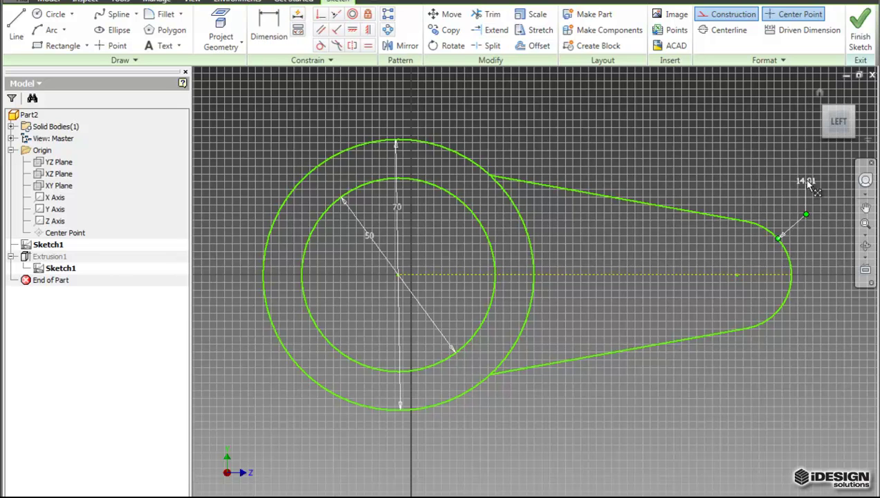
double_click(806, 186)
double_click(805, 182)
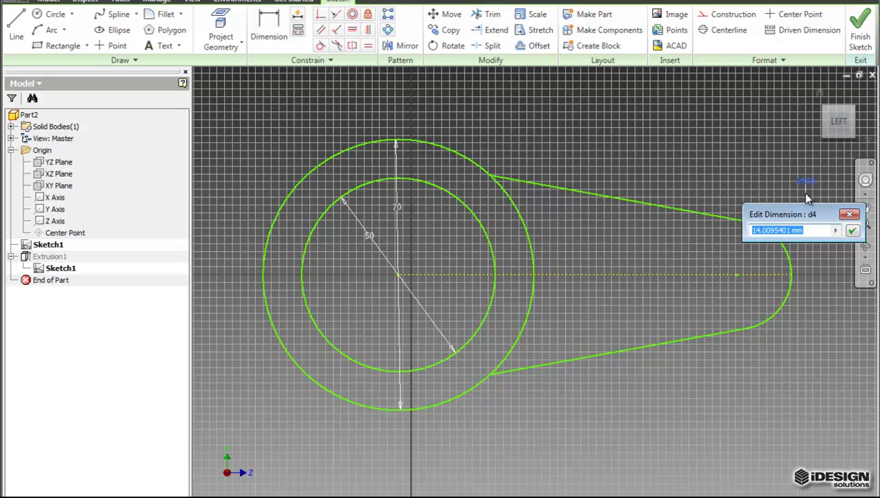
text(6)
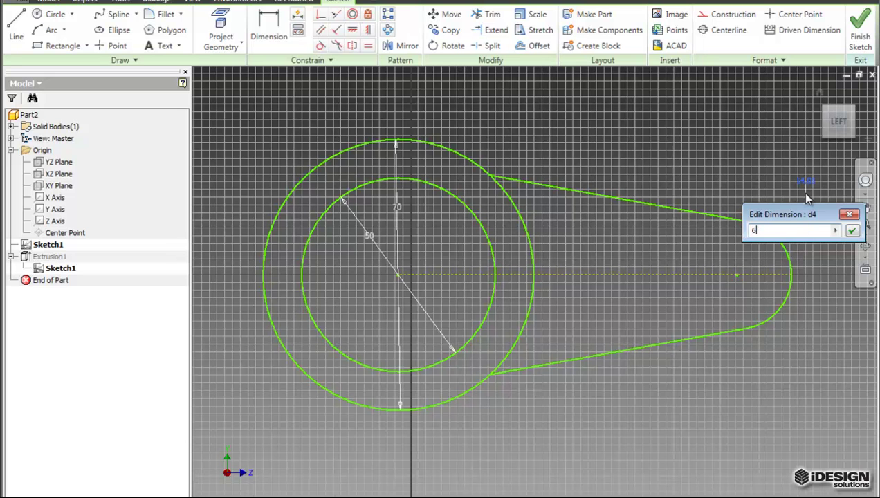
key(Return)
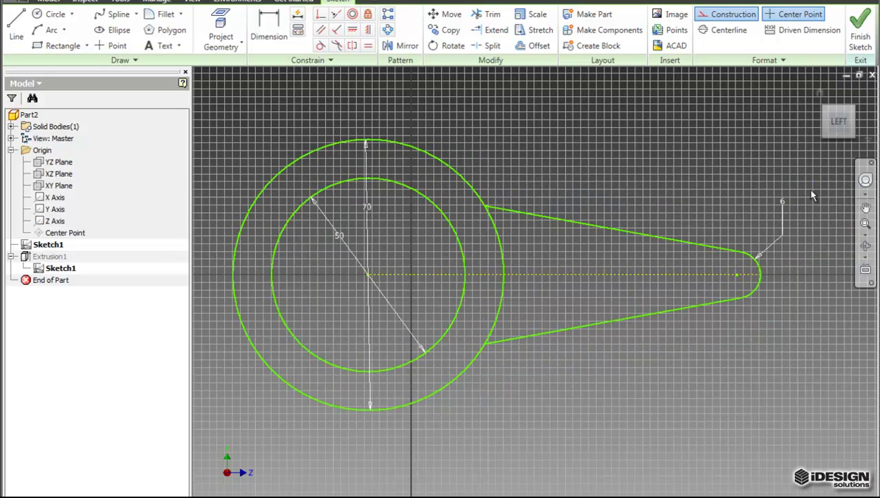
middle_drag(536, 286, 551, 278)
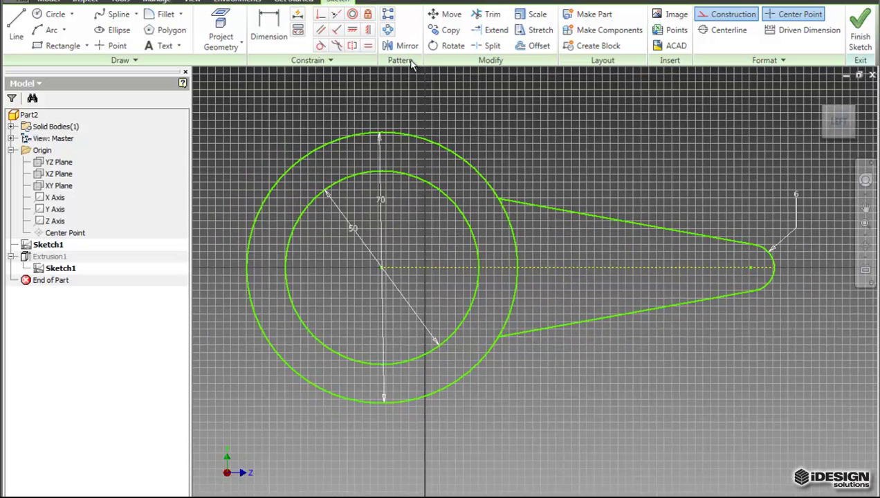
click(268, 28)
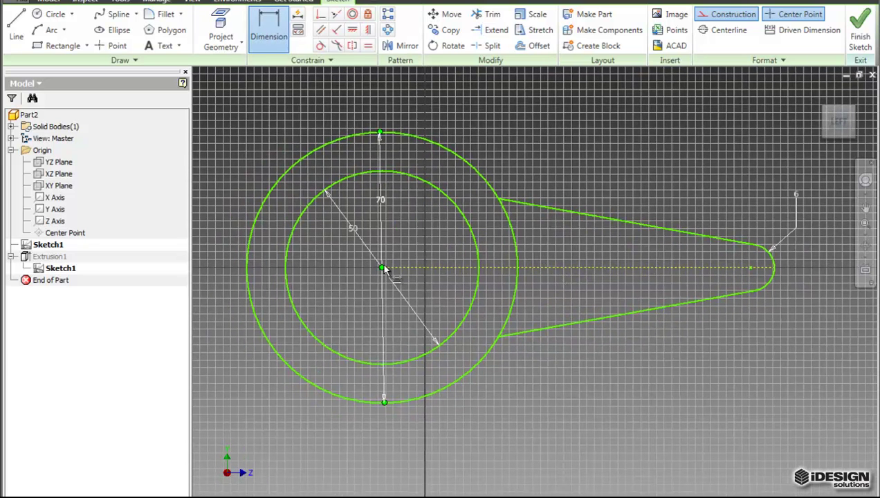
click(381, 268)
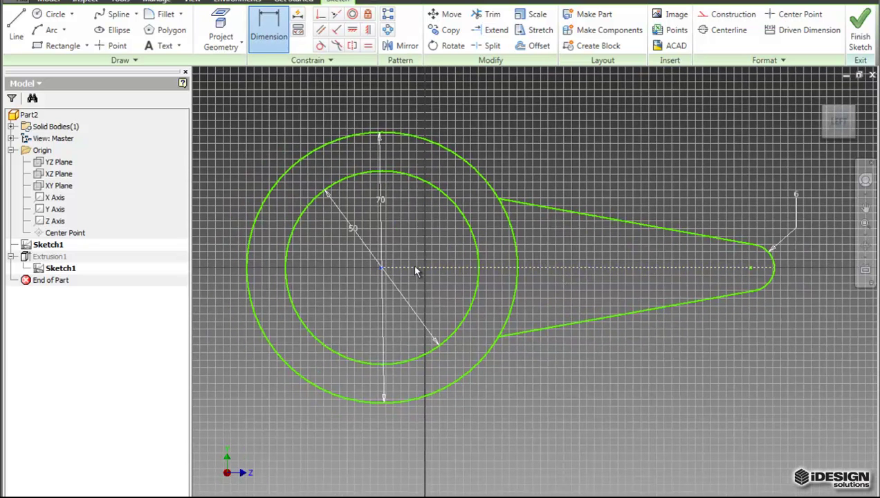
click(773, 279)
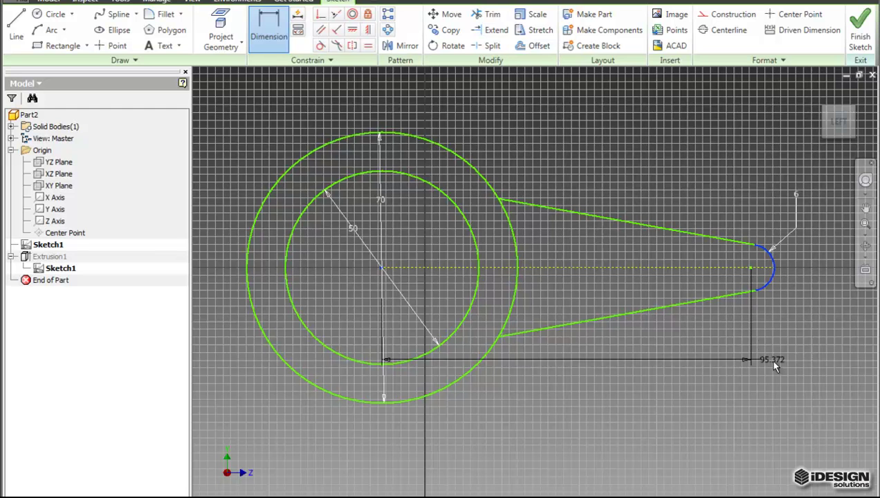
key(Escape)
Step: Dimension the horizontal distance from the circles' centre to the end arc's centre as 66 mm, placed below the sketch
key(d)
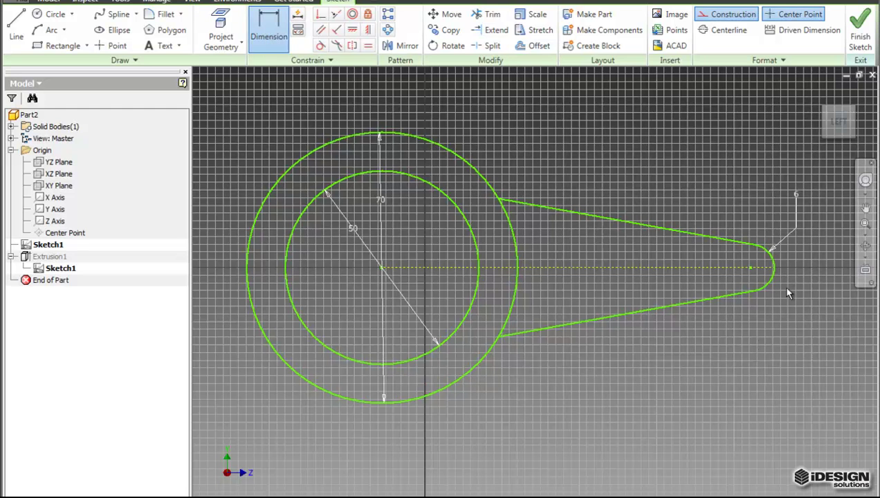
click(776, 275)
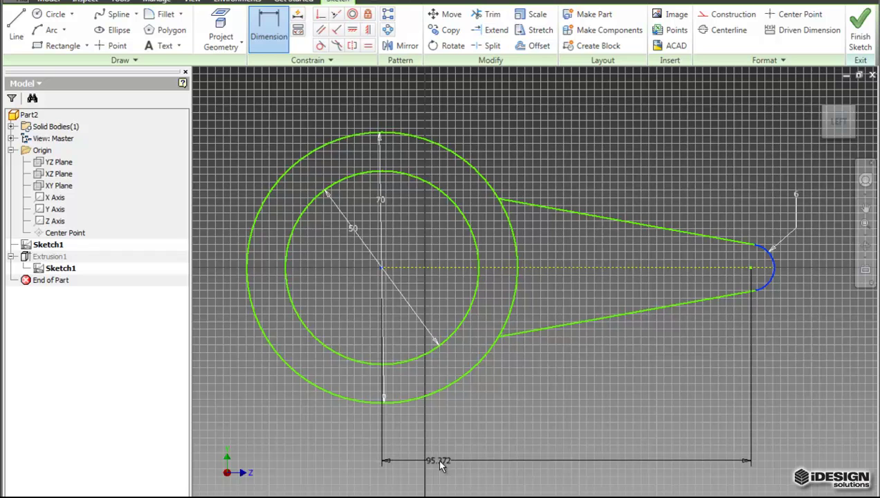
click(600, 450)
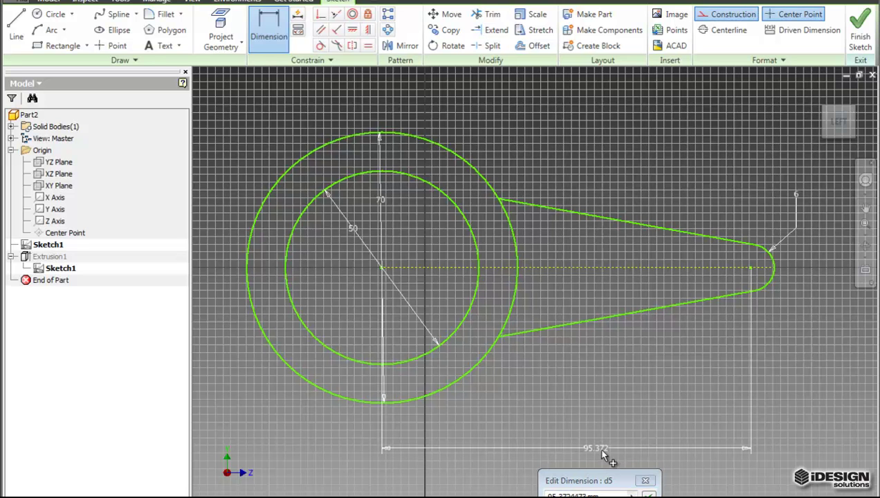
text(66mm)
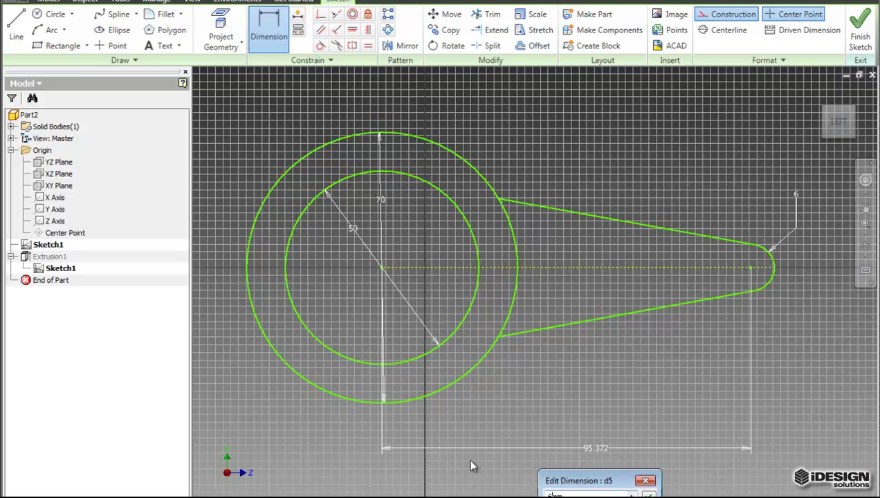
key(Return)
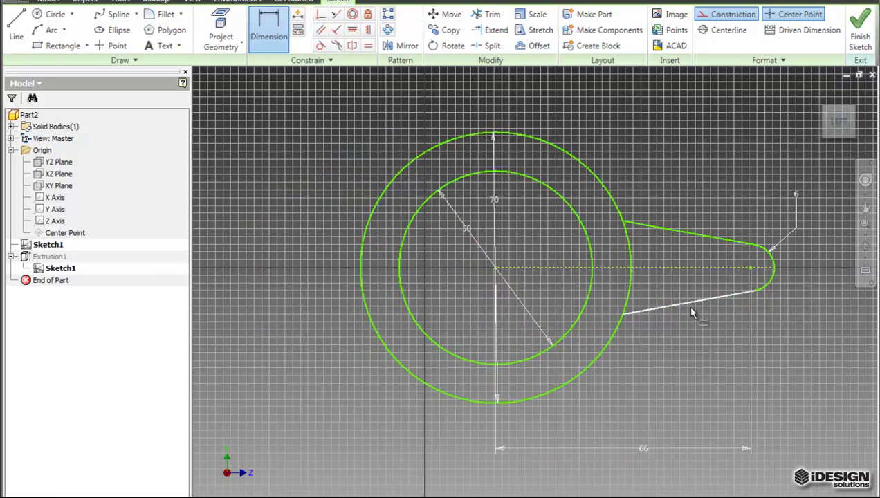
middle_drag(672, 343, 581, 350)
key(Escape)
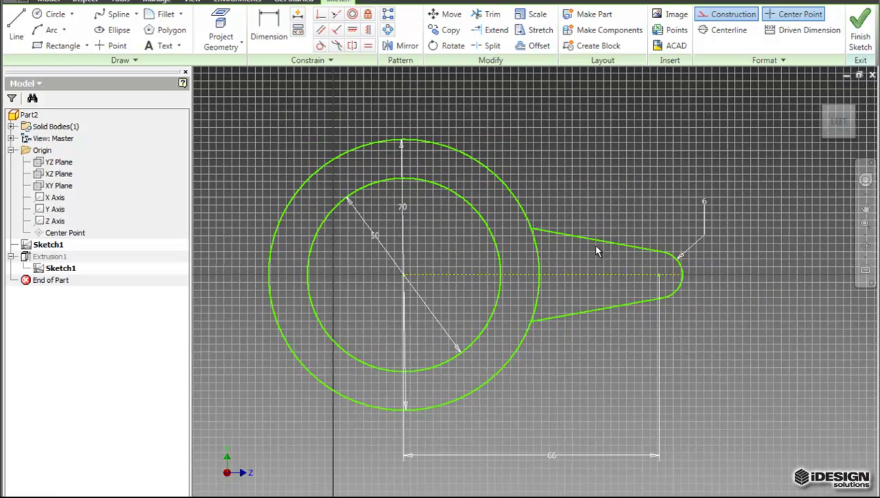
Step: Set the angle between the arm's upper line and the construction line to 20 degrees, and finish the sketch
key(d)
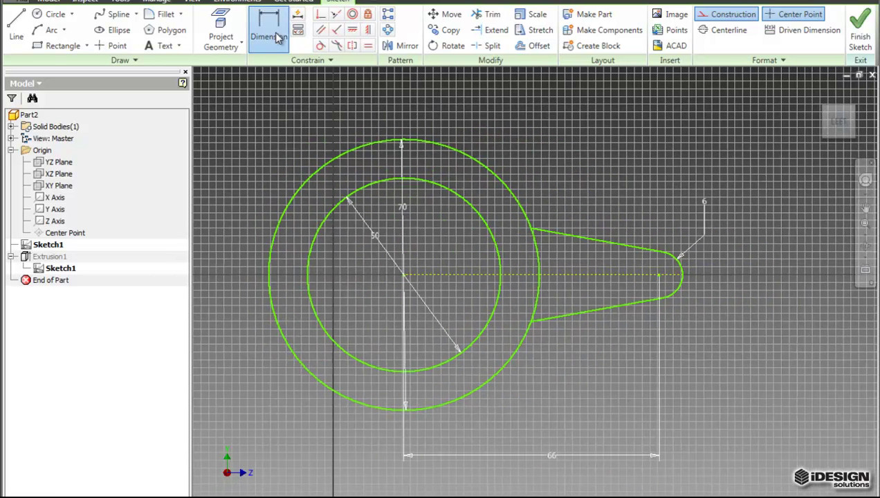
click(619, 249)
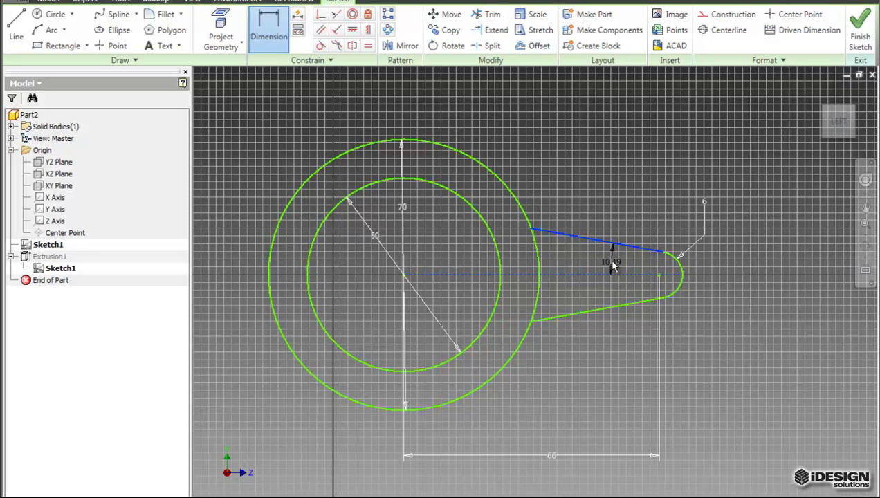
click(595, 258)
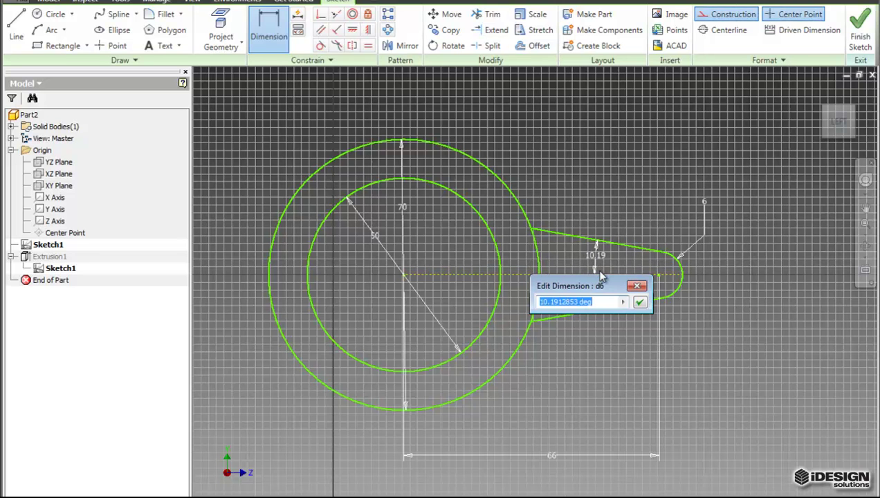
text(20)
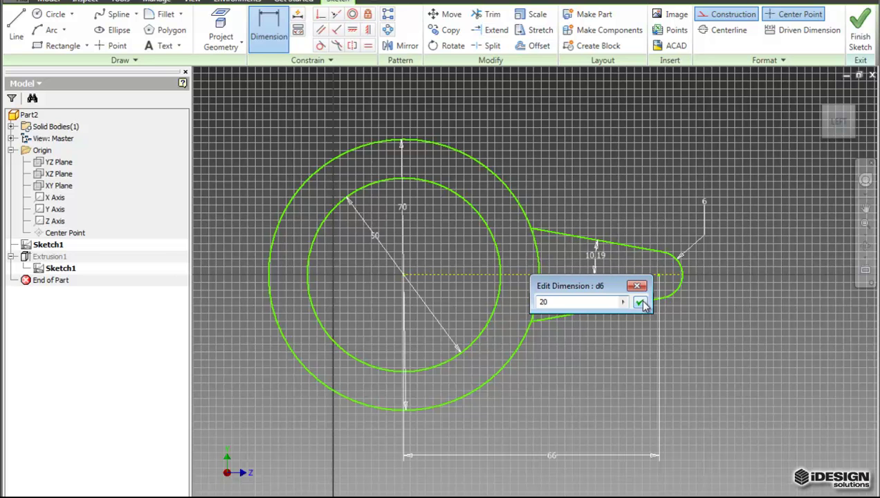
click(640, 304)
mouse_move(566, 237)
middle_down()
mouse_move(567, 201)
mouse_move(613, 255)
mouse_move(613, 269)
middle_up()
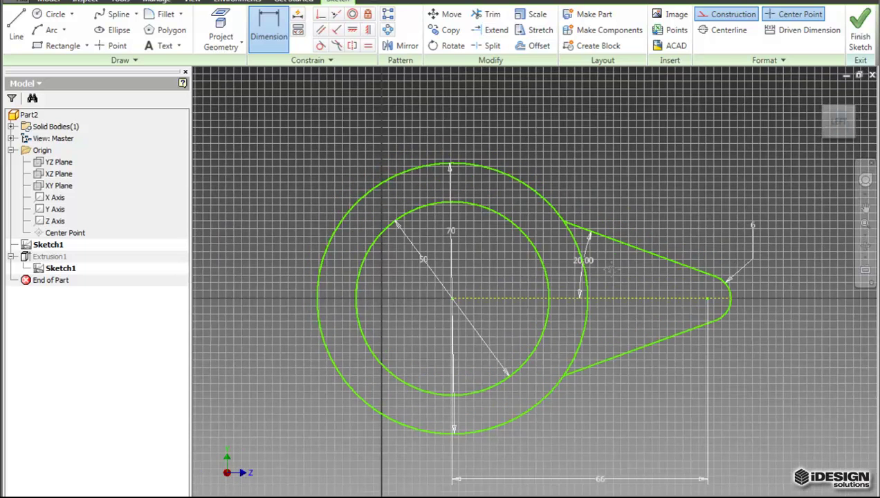
click(861, 40)
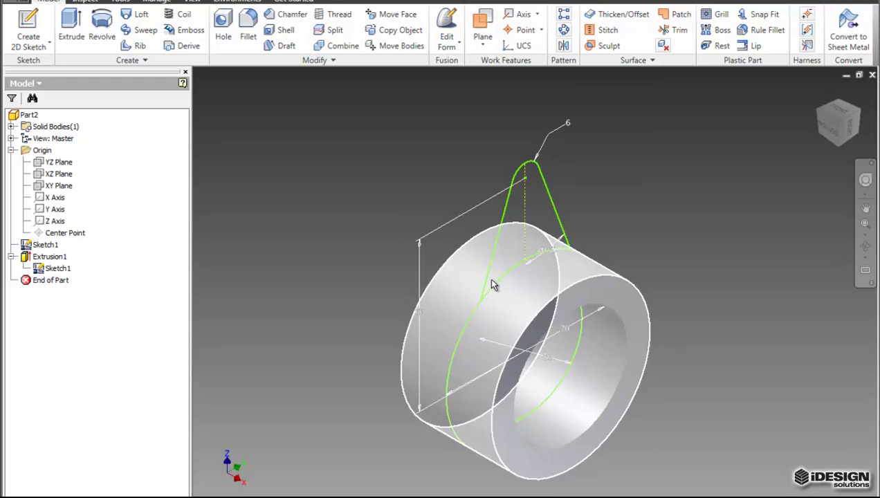
Step: Extrude the tapered arm profile 12 mm symmetrically about the sketch plane, joined to the ring
click(72, 26)
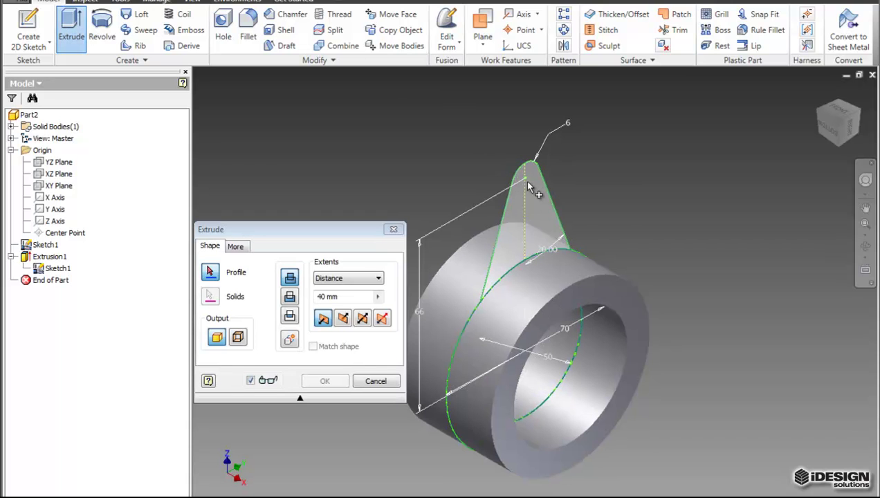
click(540, 202)
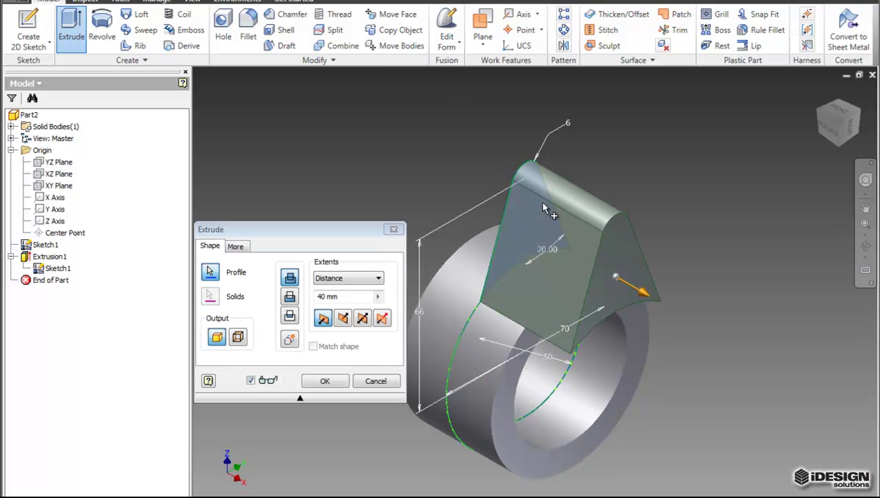
click(362, 318)
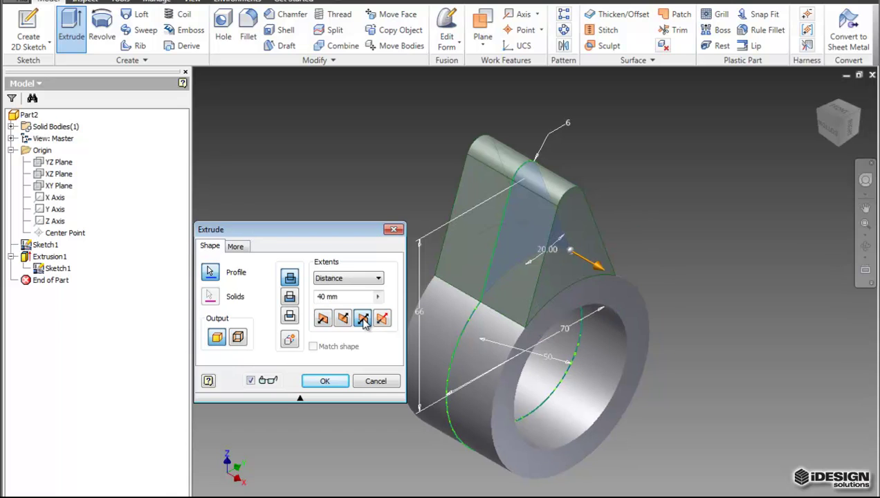
double_click(326, 296)
text(12)
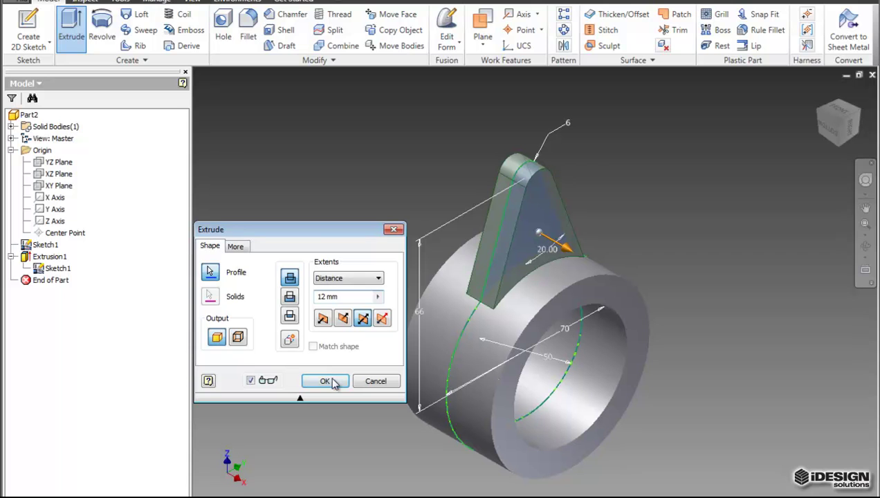
click(325, 381)
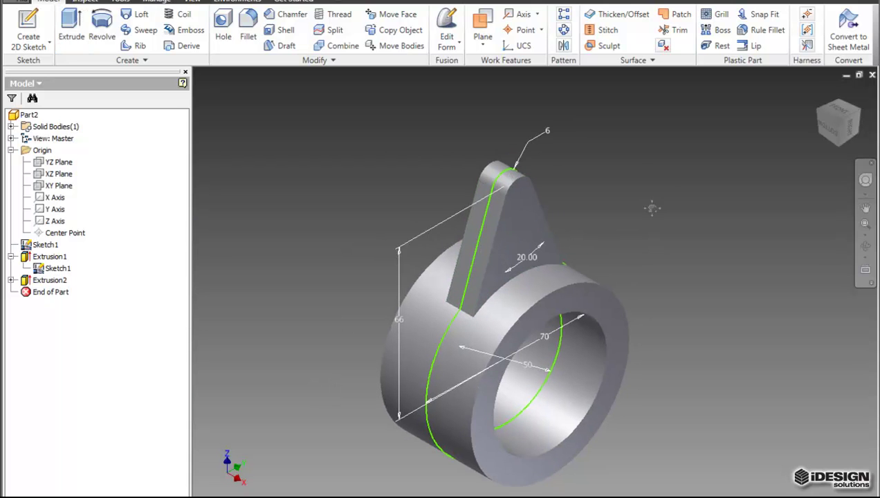
Step: Circular-pattern the arm extrusion around the ring's bore axis with 6 occurrences over 360 degrees
click(832, 112)
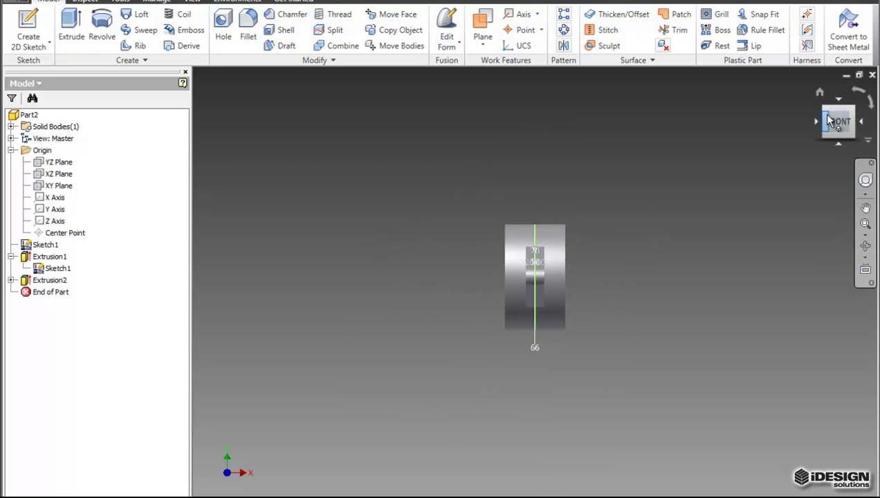
click(824, 121)
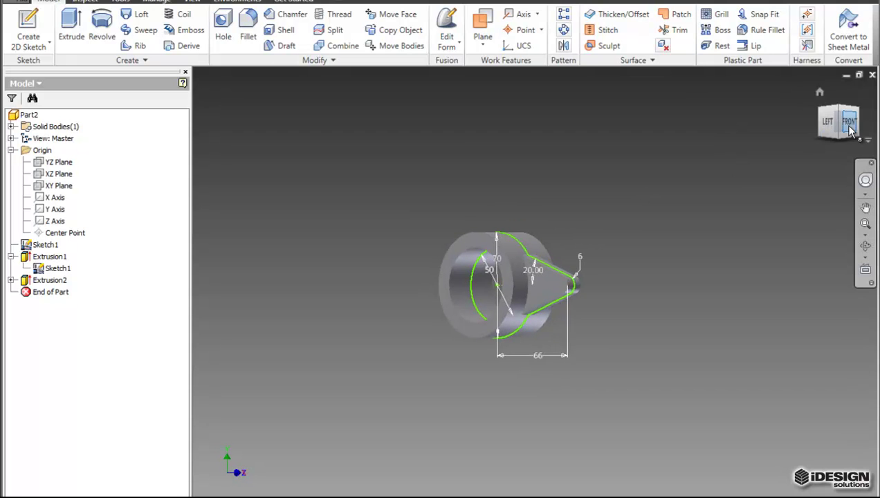
click(829, 122)
scroll(501, 281, down, 5)
scroll(500, 281, up, 8)
middle_drag(501, 278, 504, 304)
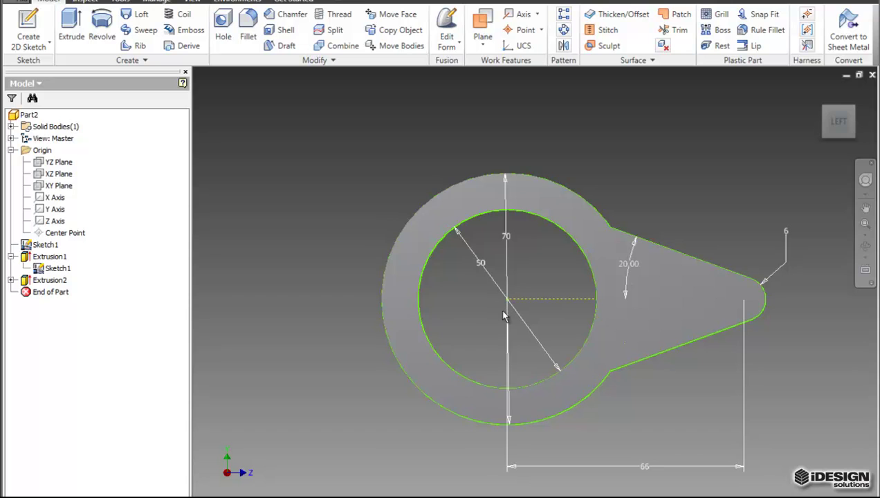
click(705, 286)
click(695, 329)
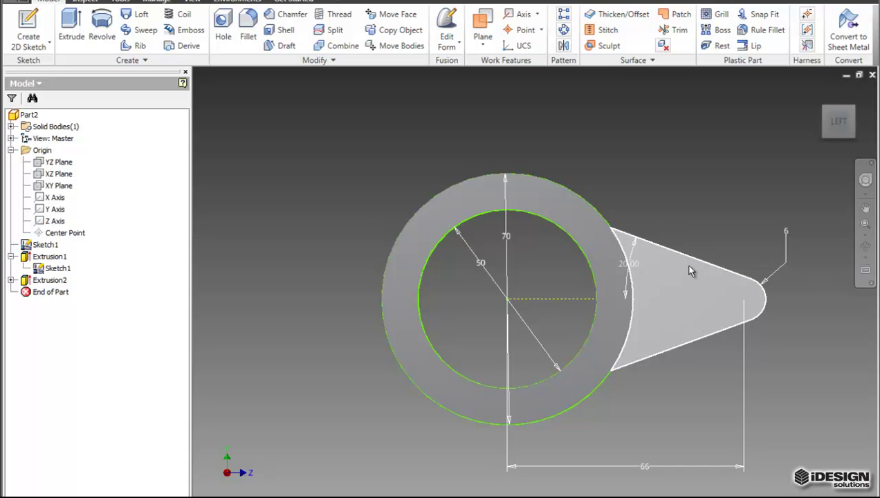
click(50, 280)
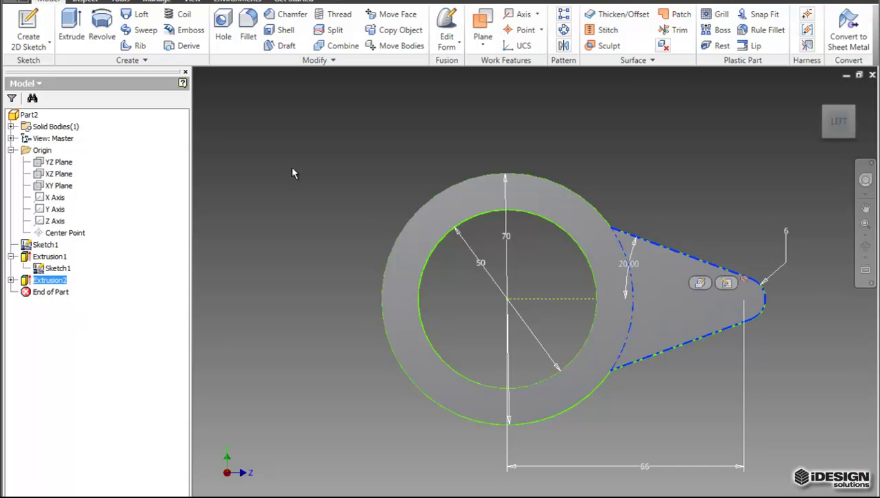
click(564, 30)
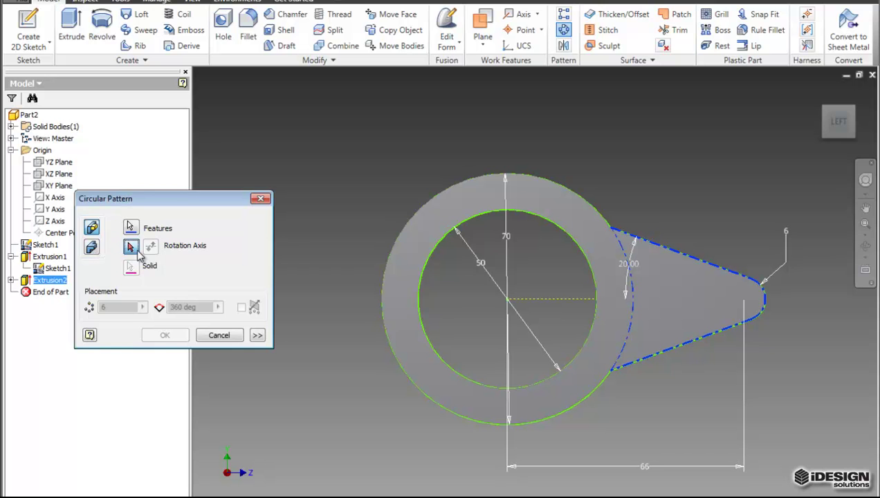
click(844, 108)
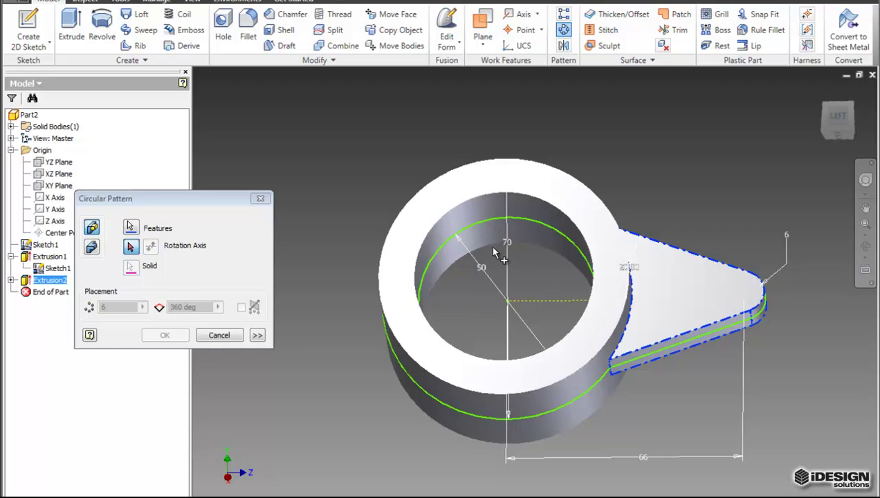
click(481, 210)
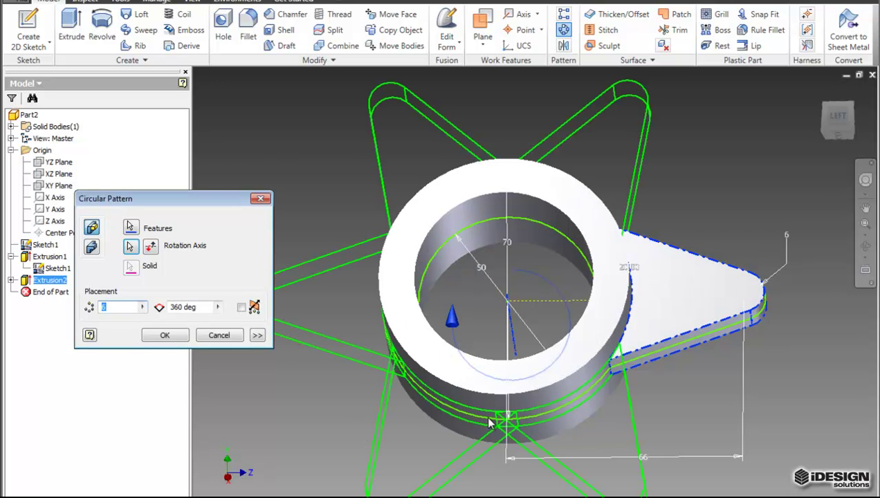
text(6)
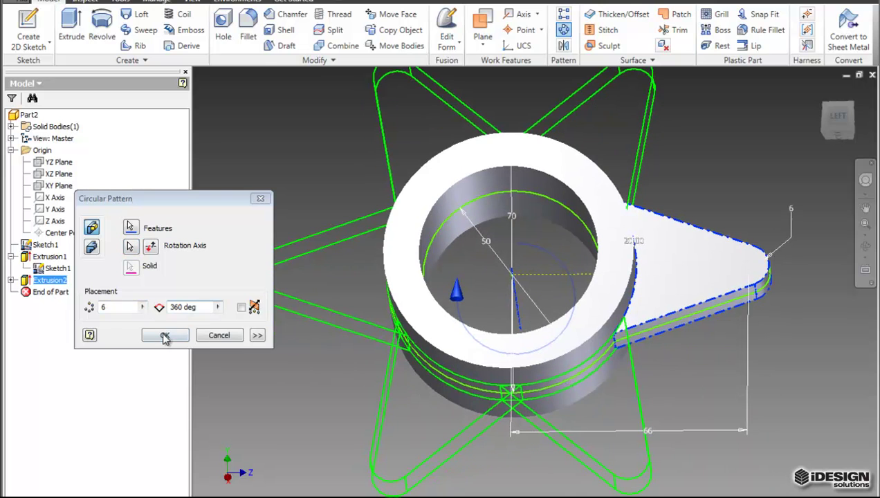
click(164, 335)
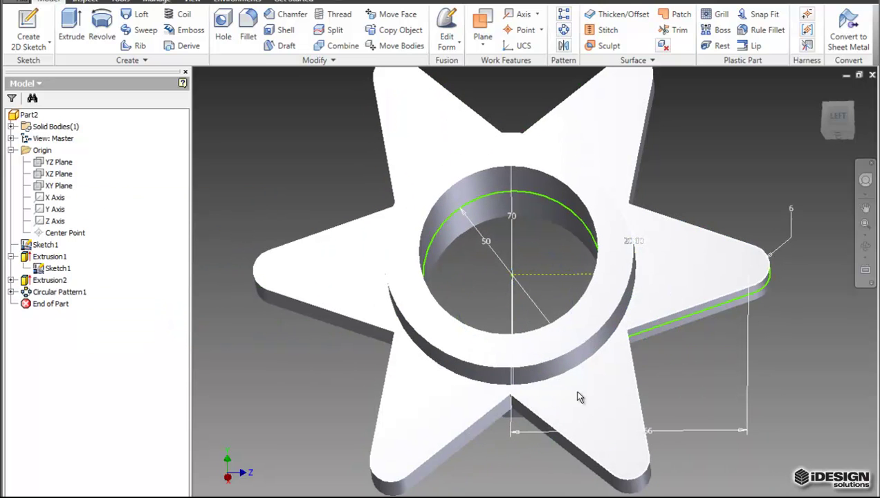
Step: Edit the shared sketch, set the angle between the arm's upper line and the construction line to 18 degrees, and finish the sketch
middle_drag(540, 332, 545, 354)
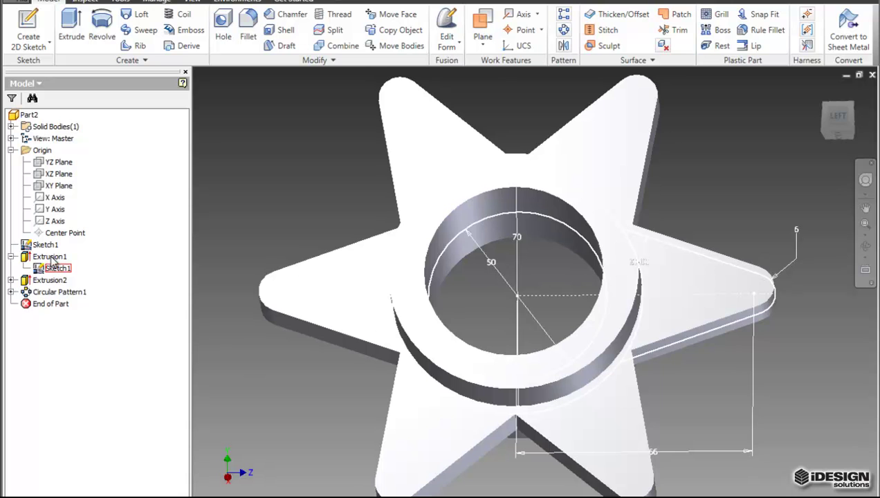
click(45, 245)
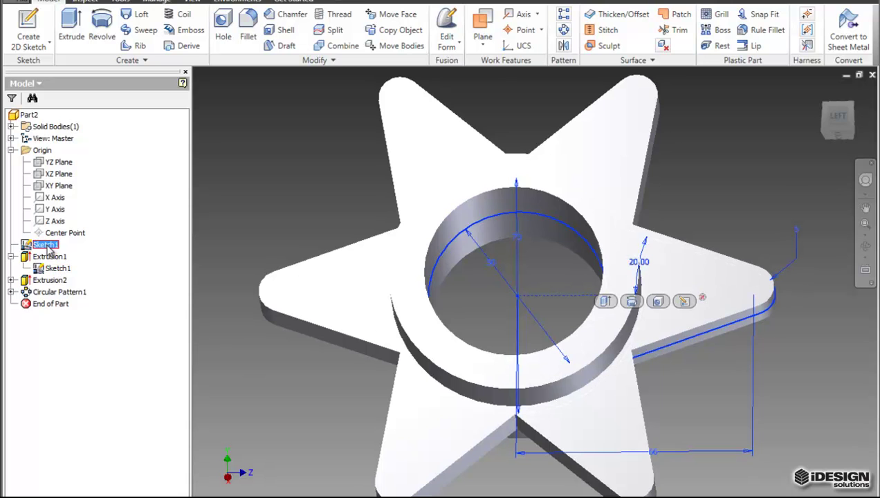
click(684, 301)
middle_drag(693, 286, 628, 283)
scroll(627, 281, down, 3)
scroll(627, 281, up, 6)
middle_drag(545, 247, 541, 225)
double_click(519, 219)
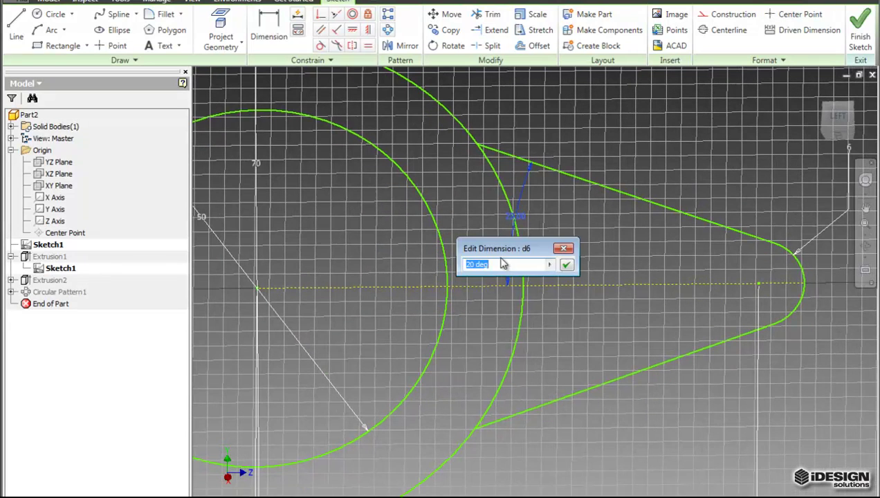
text(18)
click(566, 265)
scroll(597, 324, down, 3)
scroll(598, 321, up, 5)
click(861, 36)
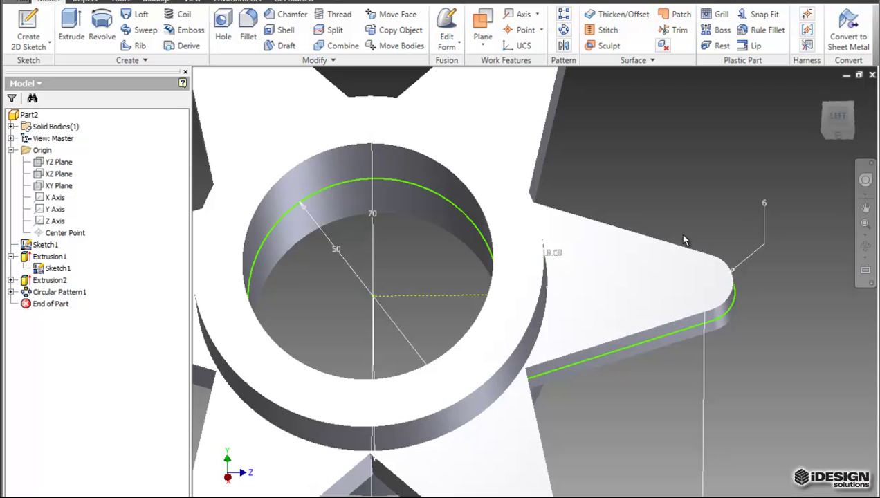
Step: Set the arm's angle dimension in the shared sketch to 15 degrees
scroll(637, 330, up, 2)
scroll(636, 329, down, 2)
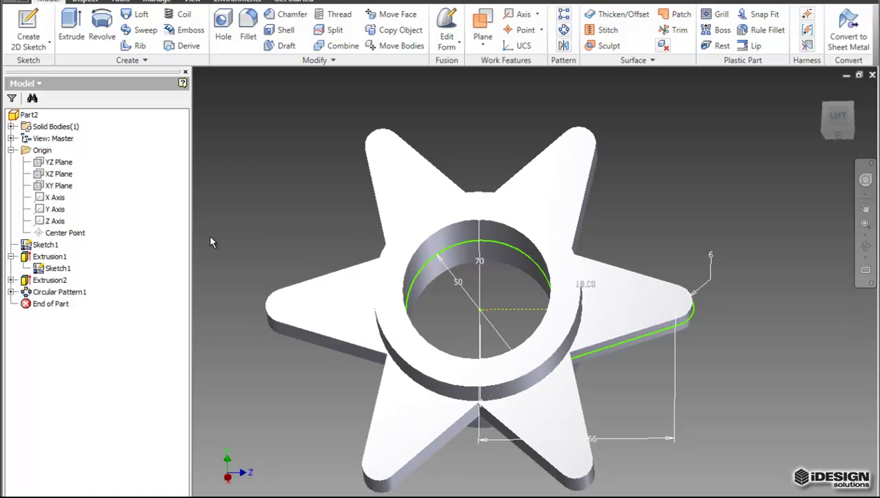
click(47, 245)
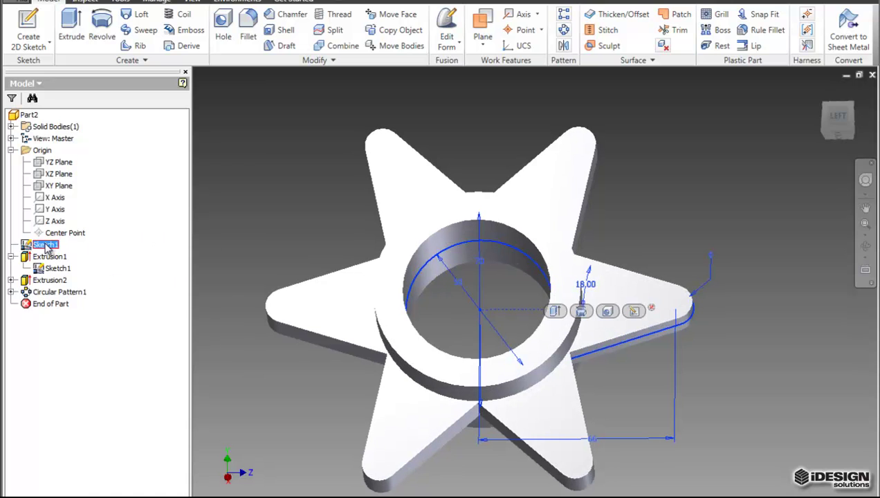
double_click(586, 285)
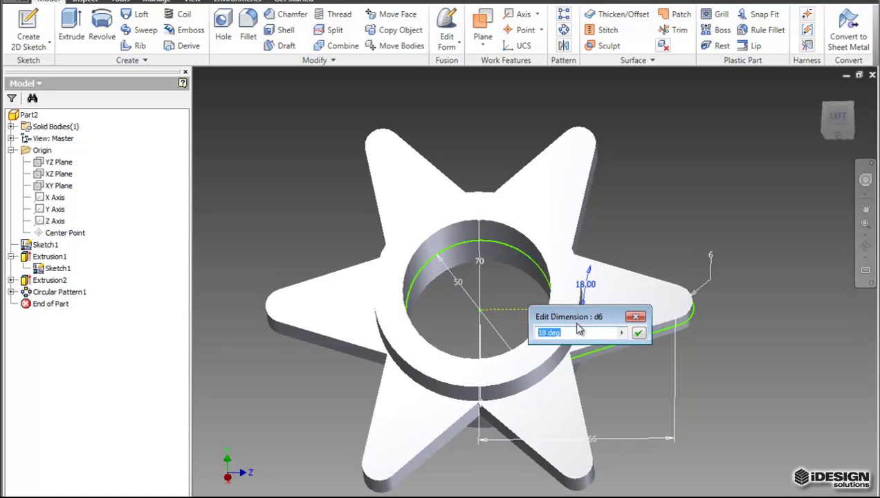
text(1)
click(638, 333)
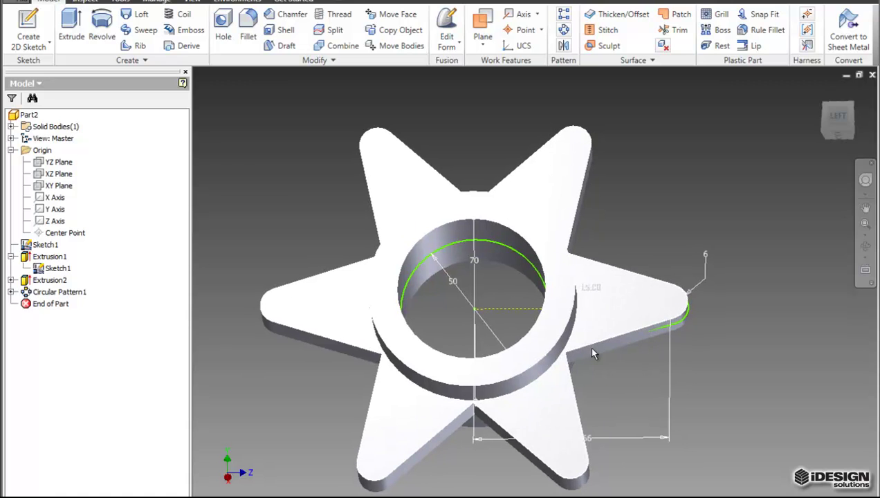
Step: Reopen the arm's extrusion for editing and accept its settings to rebuild the part with the new angle
click(50, 281)
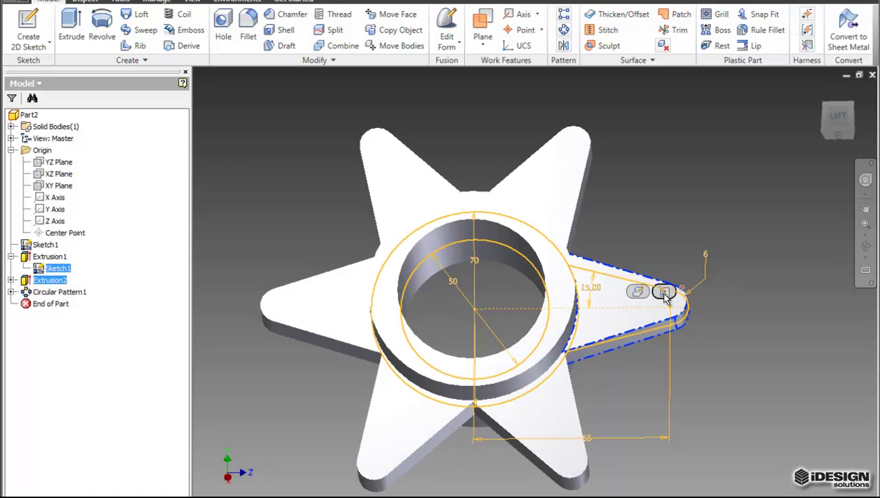
click(638, 293)
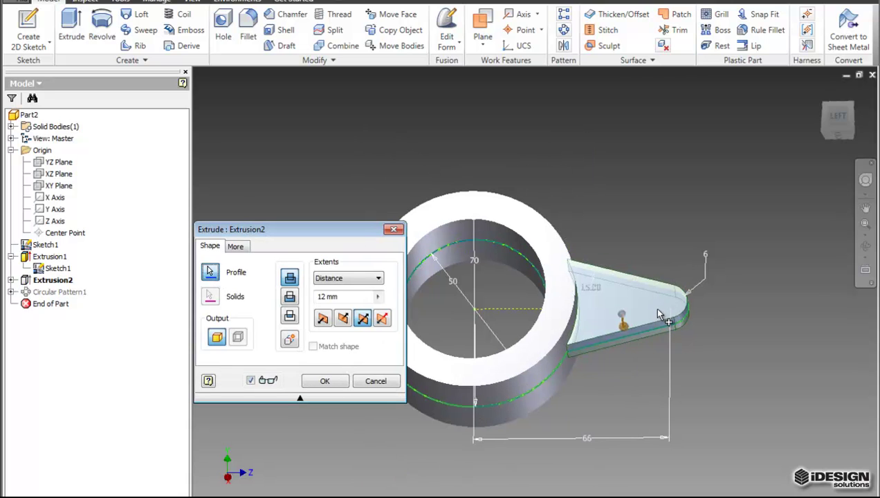
click(323, 388)
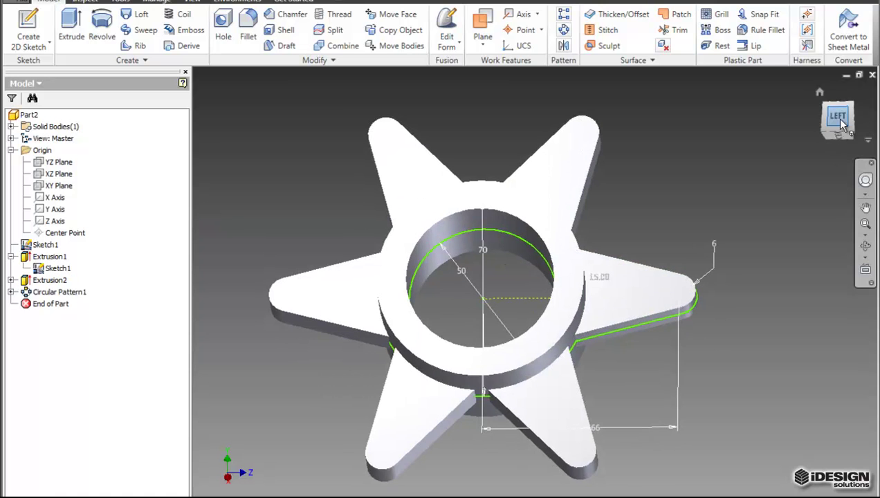
Step: Start a 2 mm constant fillet and select the front and back outlines and lower root edge of the arm carrying the radius dimension
click(838, 118)
scroll(503, 256, up, 6)
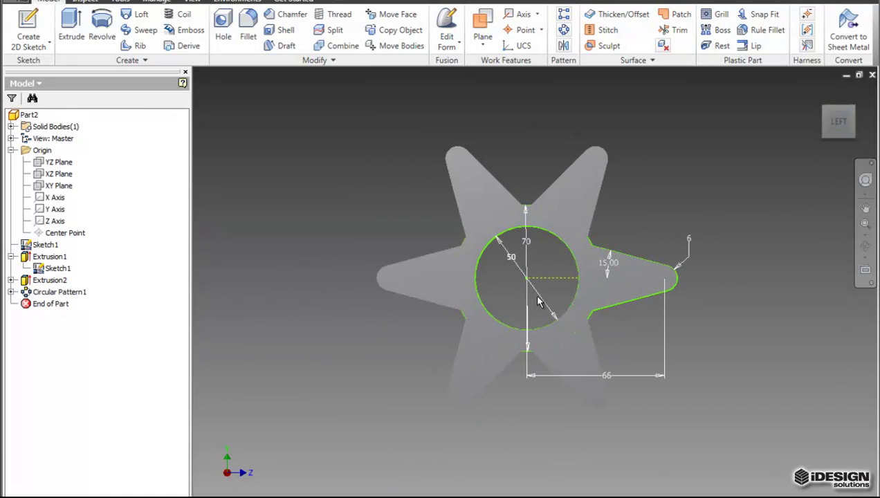
scroll(535, 279, down, 3)
scroll(535, 298, up, 2)
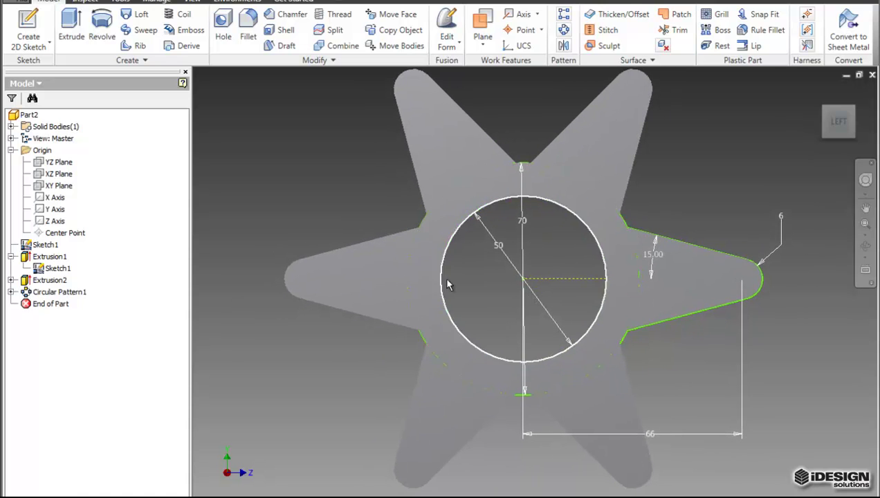
click(851, 138)
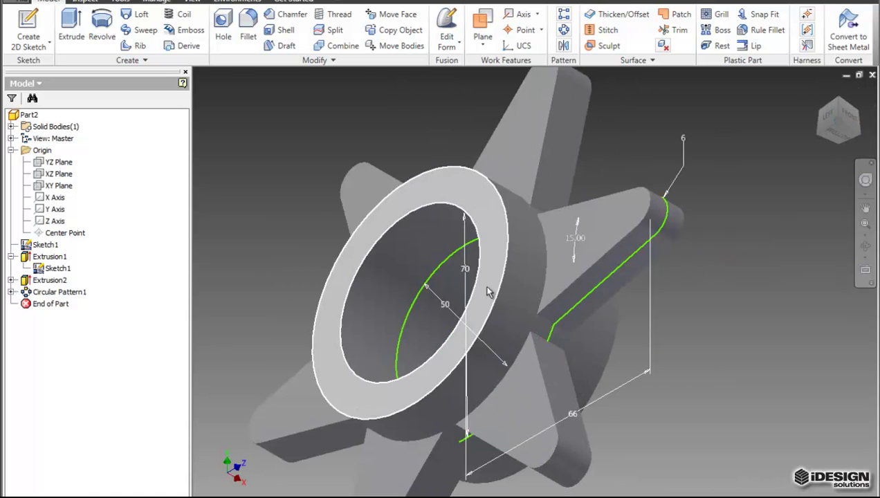
scroll(471, 293, up, 5)
scroll(511, 276, down, 3)
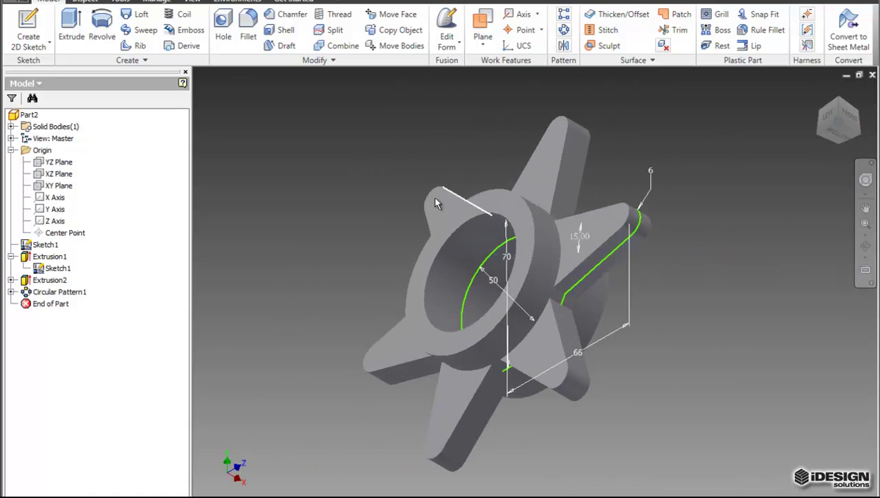
click(249, 41)
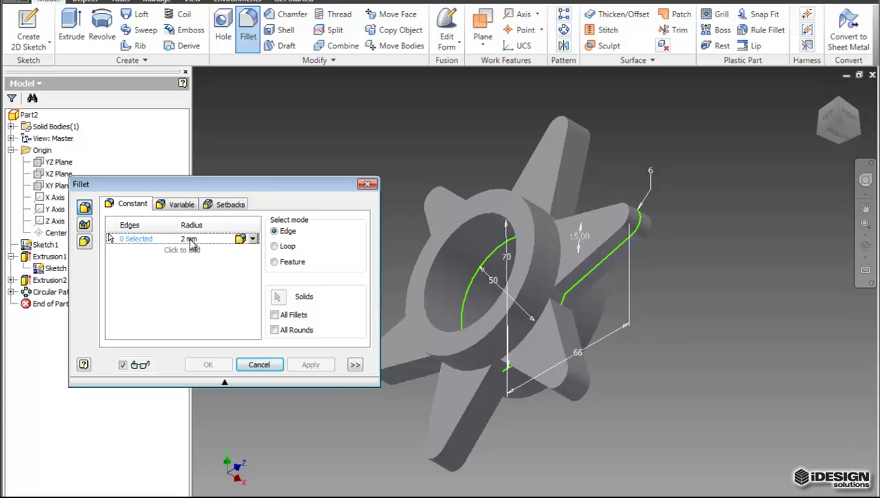
click(604, 248)
click(637, 246)
click(566, 298)
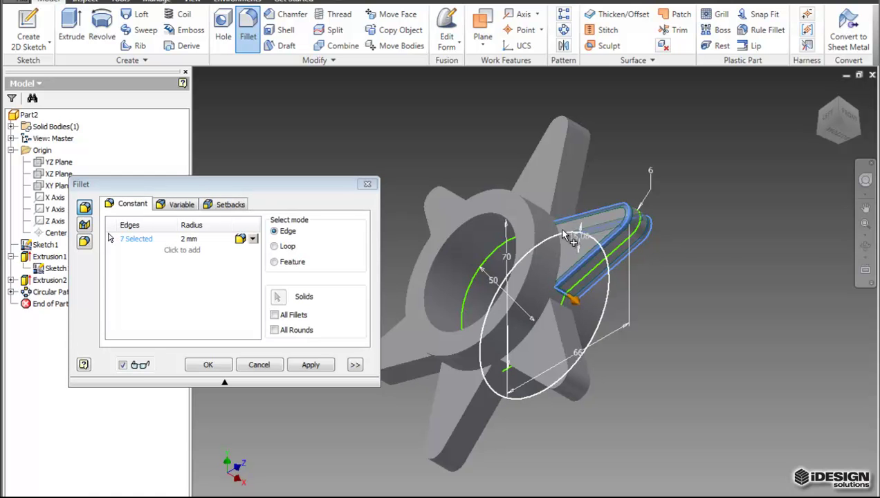
Step: Add that arm's upper root edge and the adjacent upper arm's facing root edge and front and back outlines to the fillet selection
scroll(566, 234, up, 3)
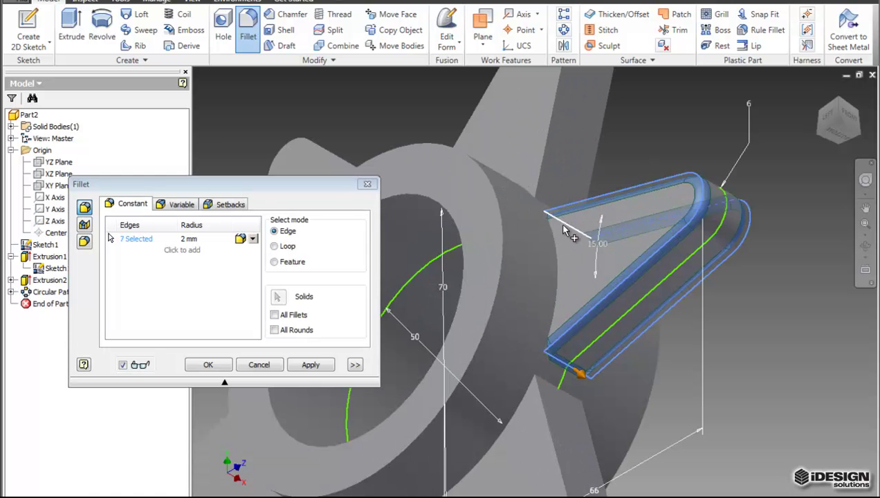
click(565, 226)
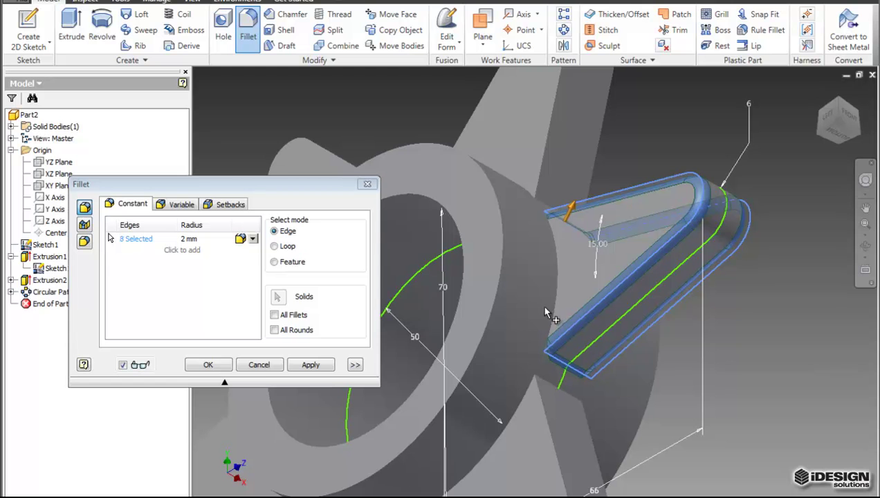
click(550, 209)
middle_drag(507, 202, 585, 313)
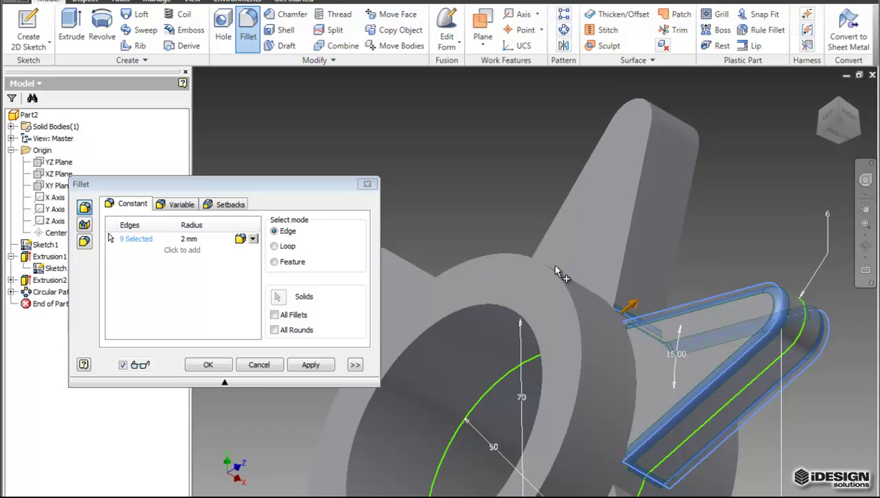
click(565, 216)
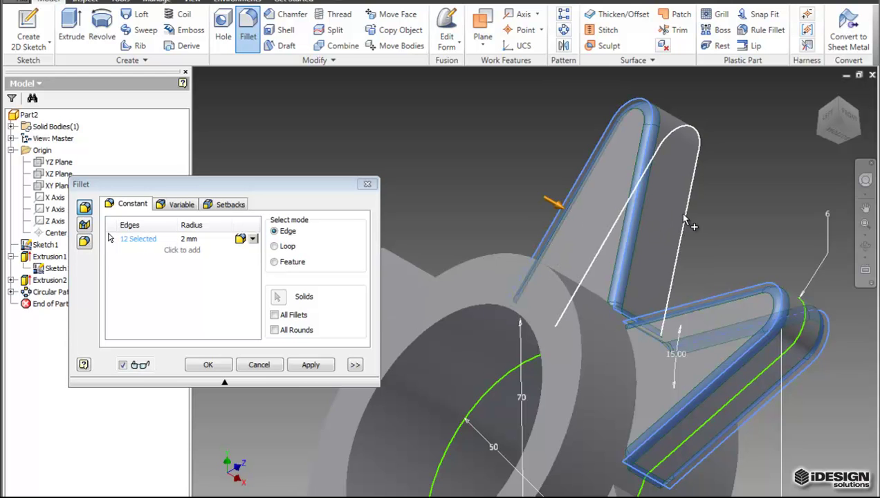
click(613, 237)
Step: Add the outline edges of the two lower arms and the root edges between them to the fillet selection
middle_drag(486, 400, 552, 189)
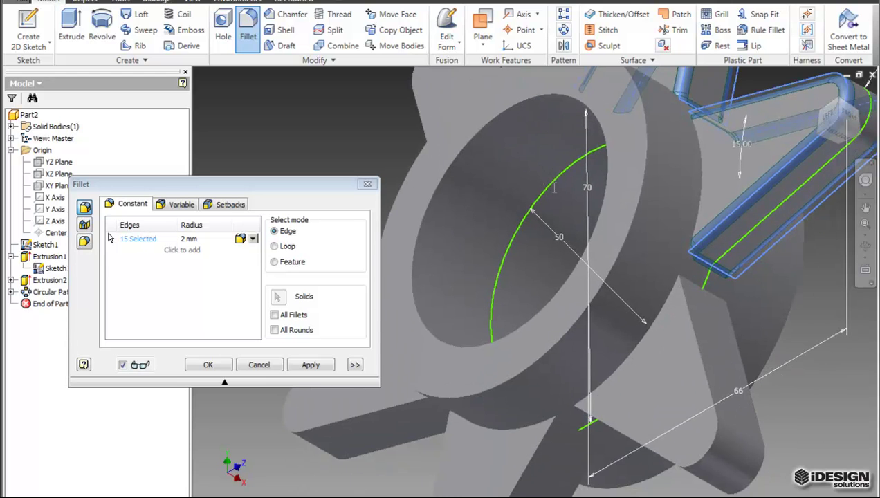
click(700, 350)
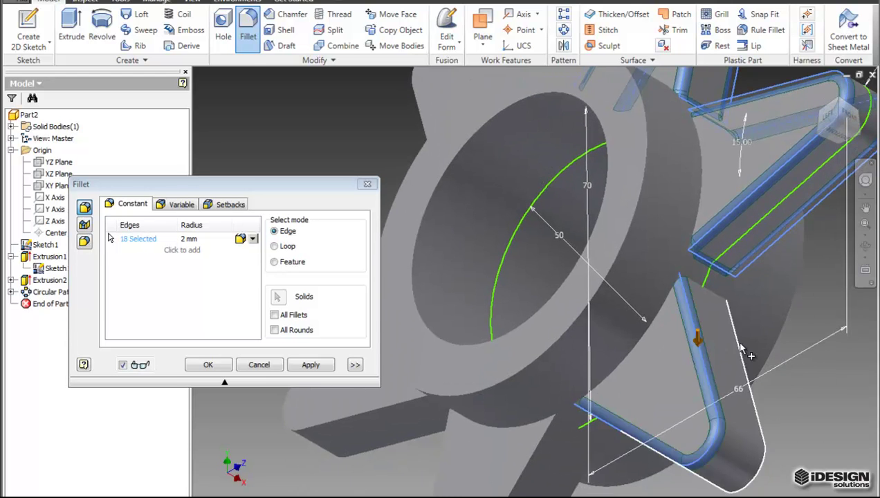
click(719, 299)
middle_drag(626, 469, 637, 360)
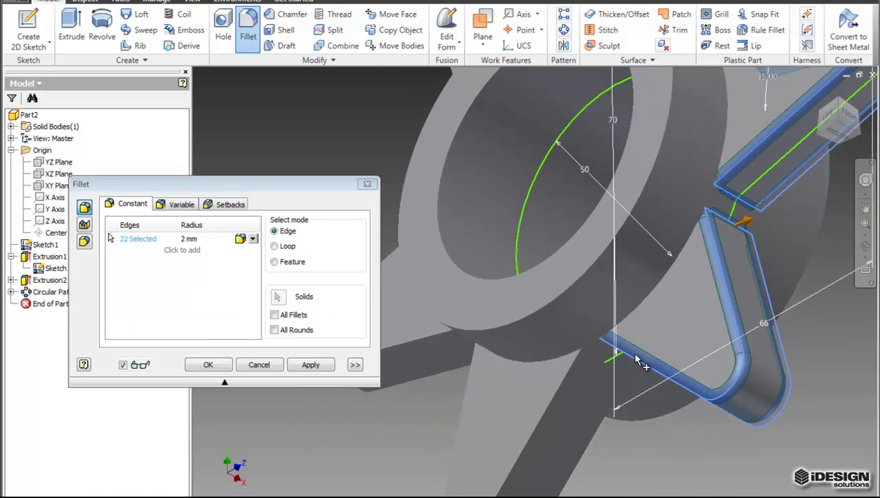
click(599, 365)
click(564, 389)
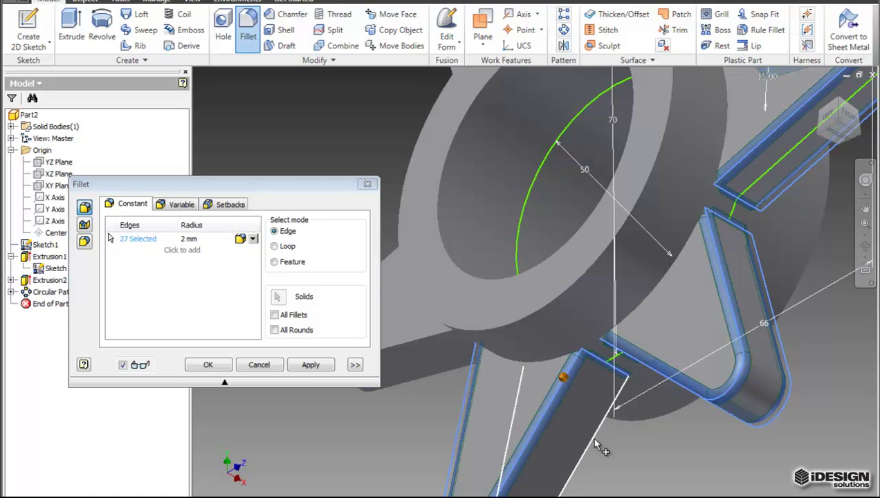
click(539, 451)
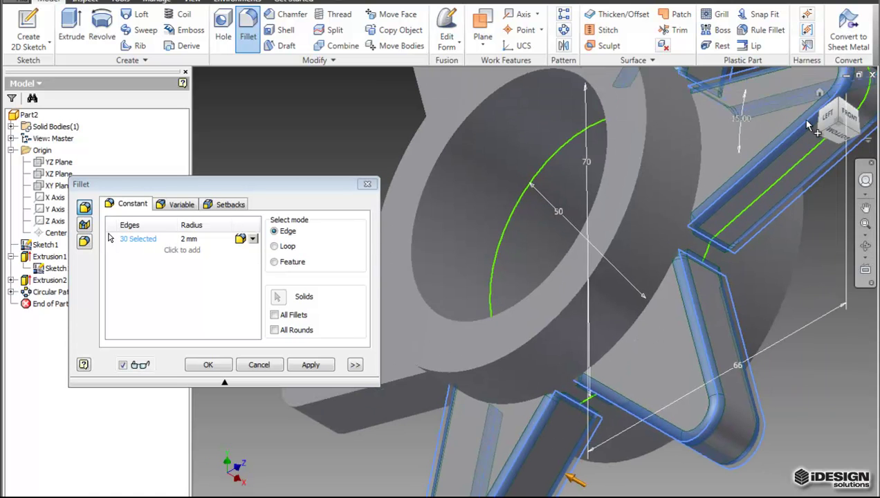
Step: Add the front and back outlines and both root edges of the unselected upper arm to the fillet selection
click(823, 124)
scroll(496, 276, up, 2)
scroll(501, 276, down, 5)
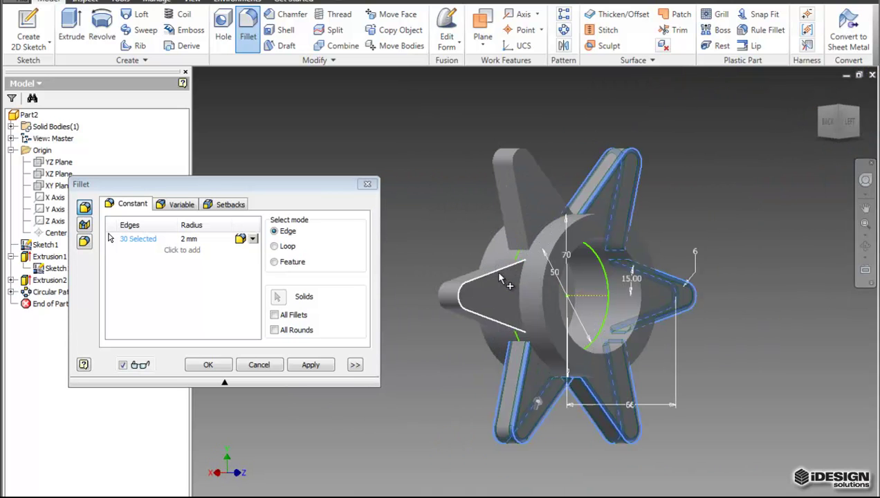
click(514, 181)
click(494, 208)
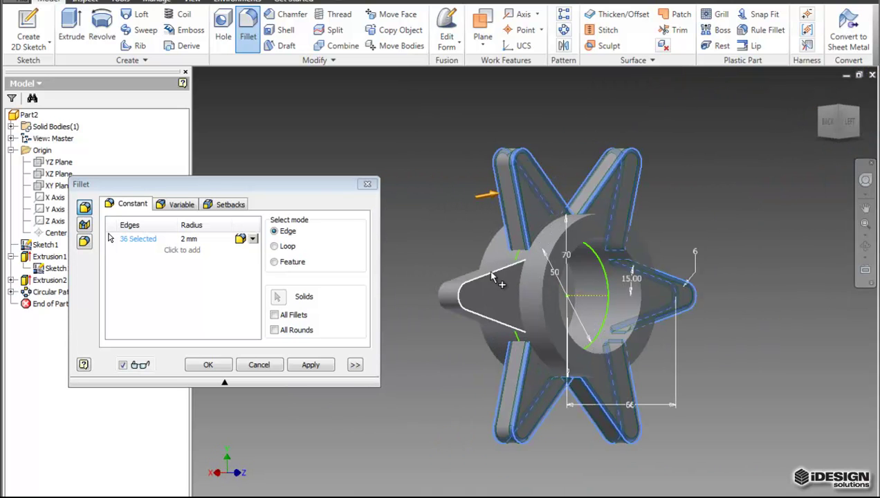
click(523, 255)
click(562, 220)
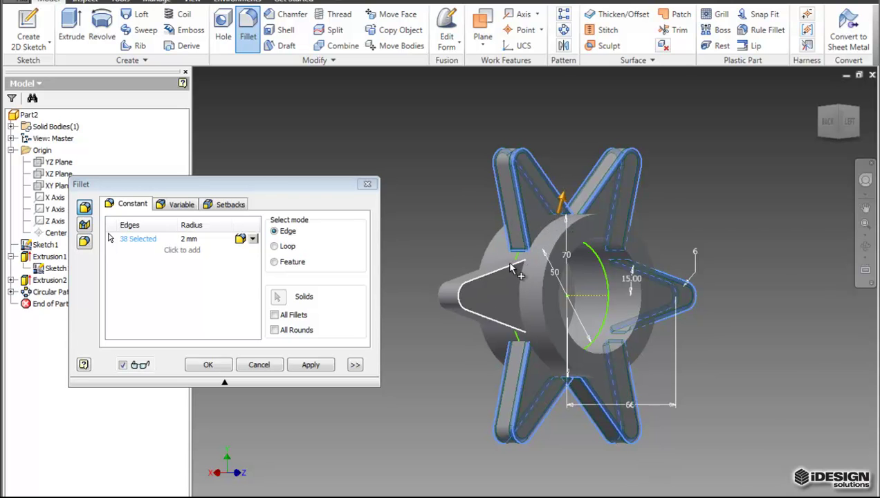
Step: Add the last arm's outlines and root edges and the adjacent lower arm's root edge, pull the radius to 17.75 mm, and cancel the fillet
scroll(509, 265, up, 3)
click(514, 263)
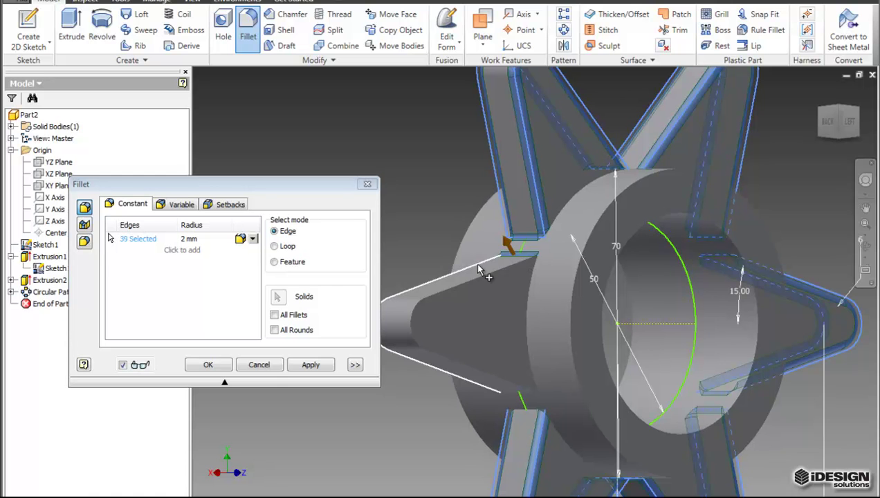
click(497, 348)
middle_drag(504, 331, 569, 217)
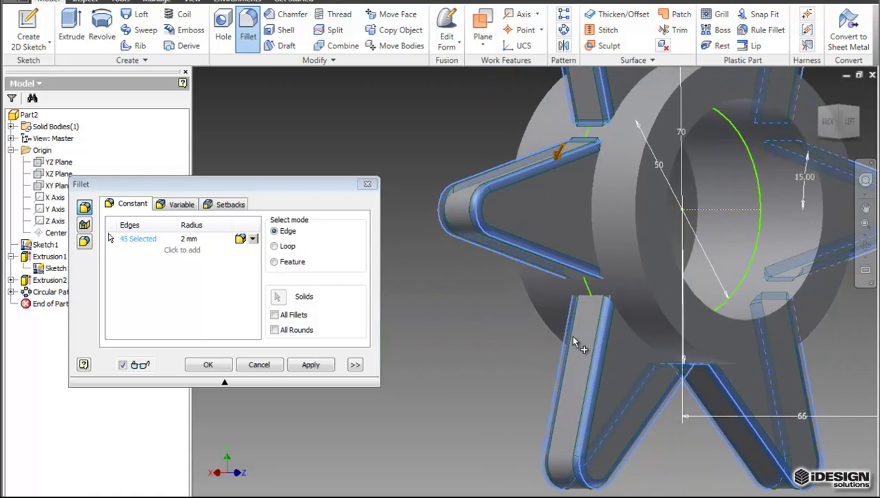
click(585, 279)
click(593, 297)
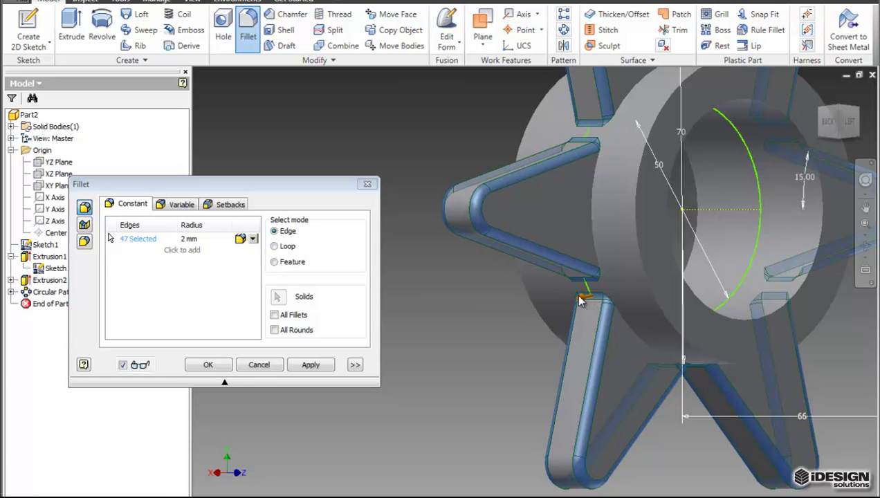
drag(579, 297, 579, 302)
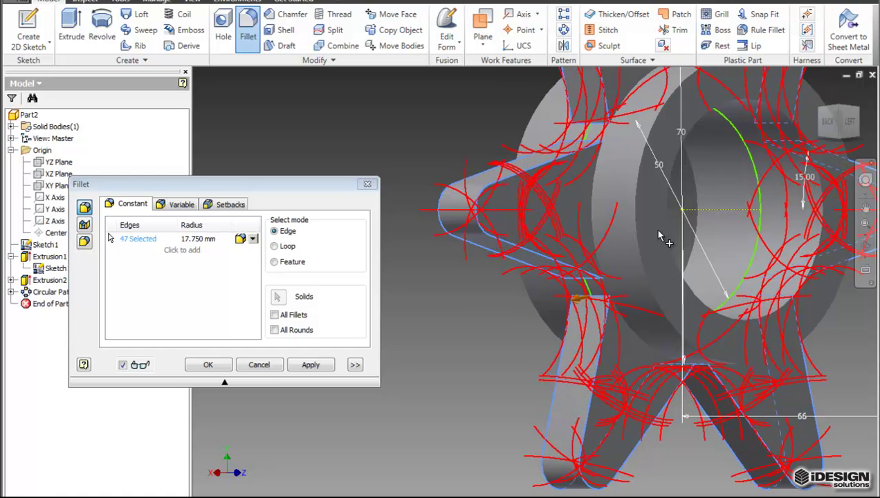
key(Escape)
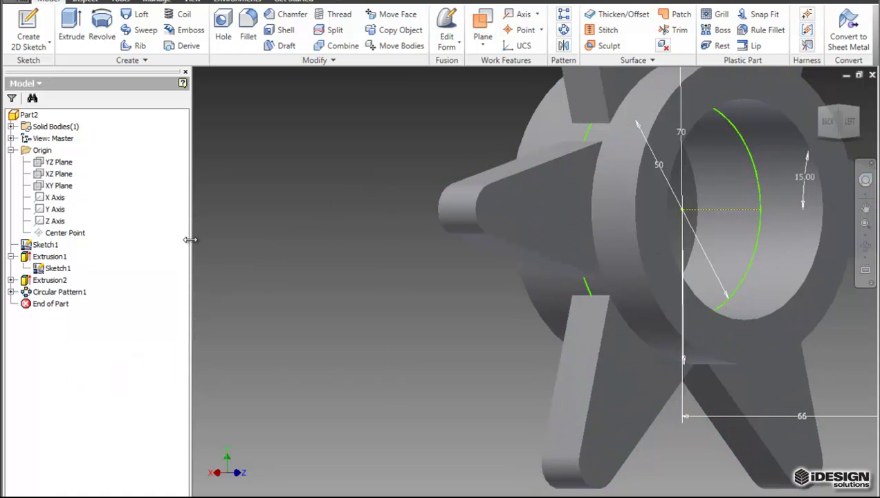
Step: Fillet all inside corners where the arms meet the ring with a 2 mm radius, using the All Fillets option
middle_drag(595, 374, 451, 389)
scroll(468, 360, up, 3)
scroll(469, 352, down, 5)
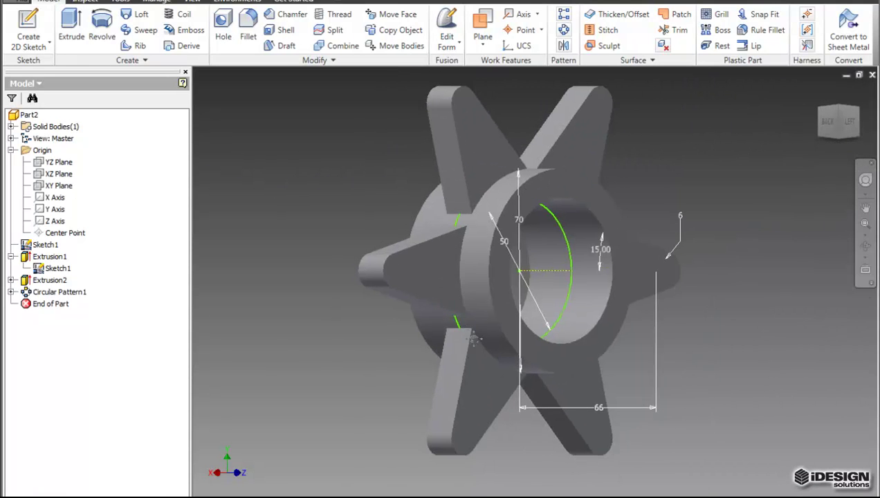
click(248, 29)
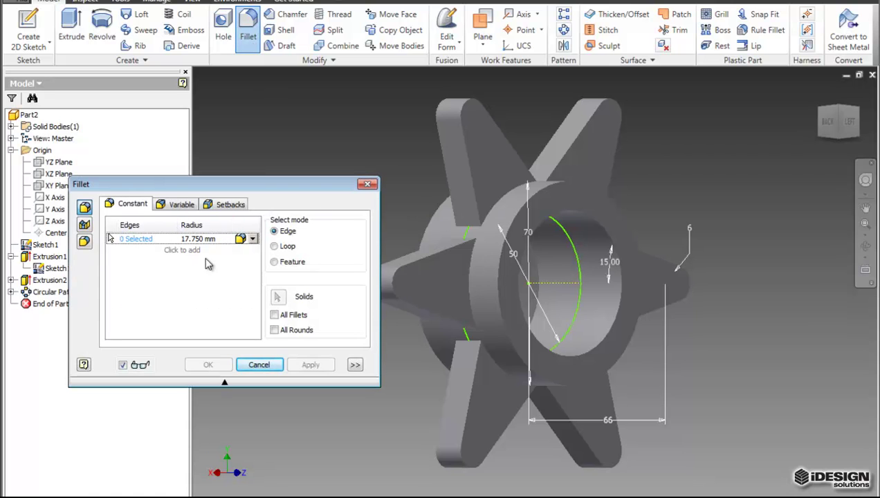
click(274, 315)
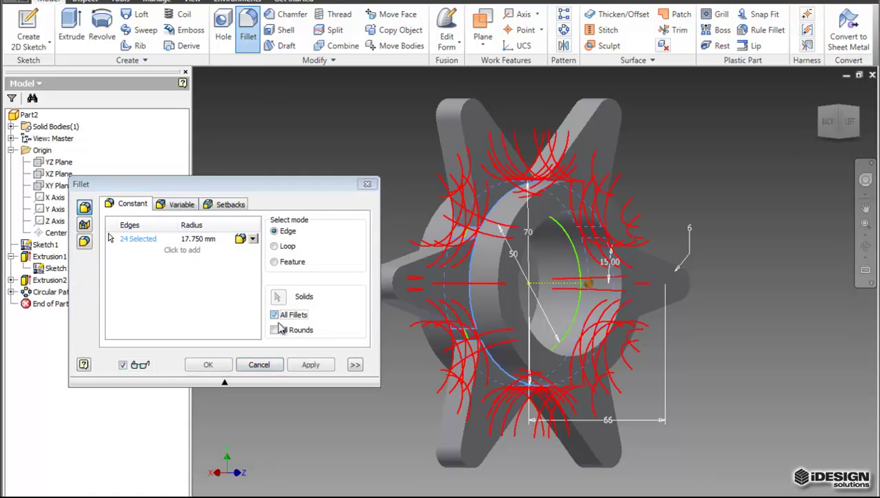
click(199, 241)
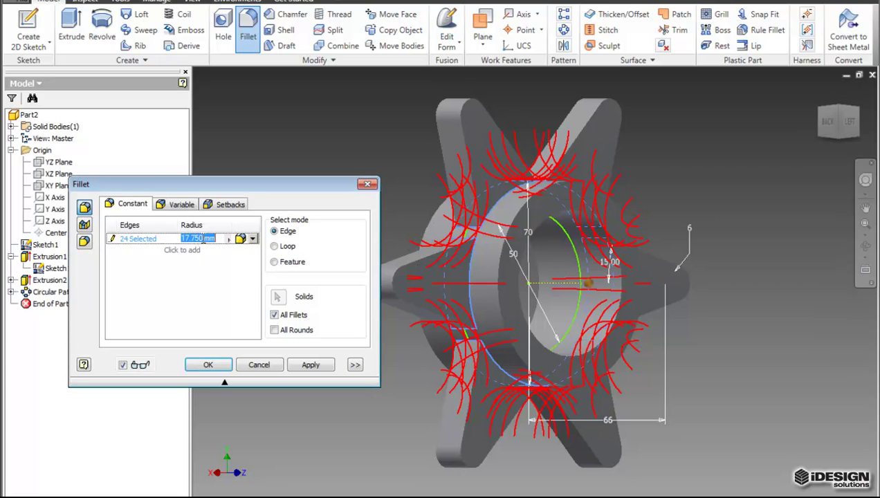
text(2)
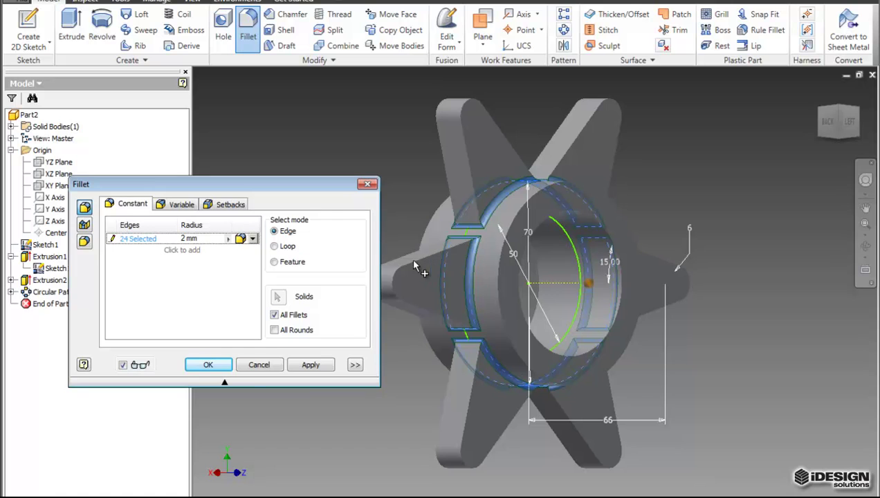
click(219, 368)
Step: Fillet the front and back outline edges of all six arms with a 2 mm radius
middle_drag(424, 380, 479, 372)
click(50, 257)
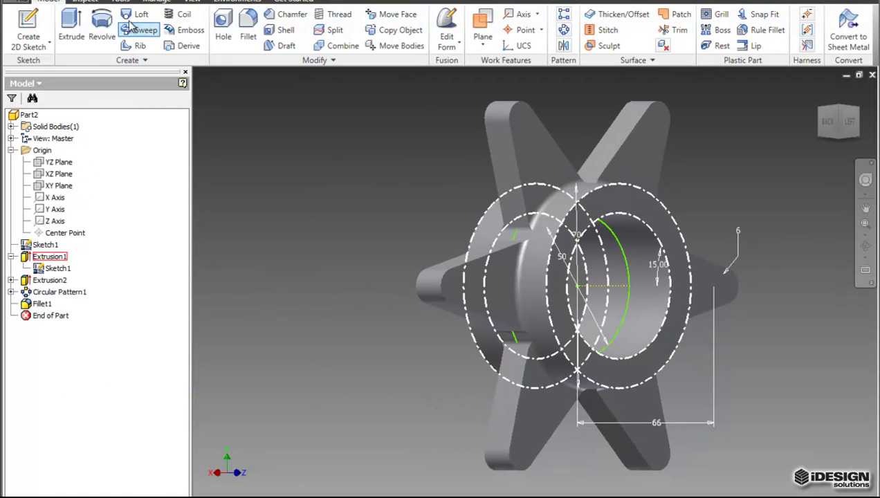
click(253, 42)
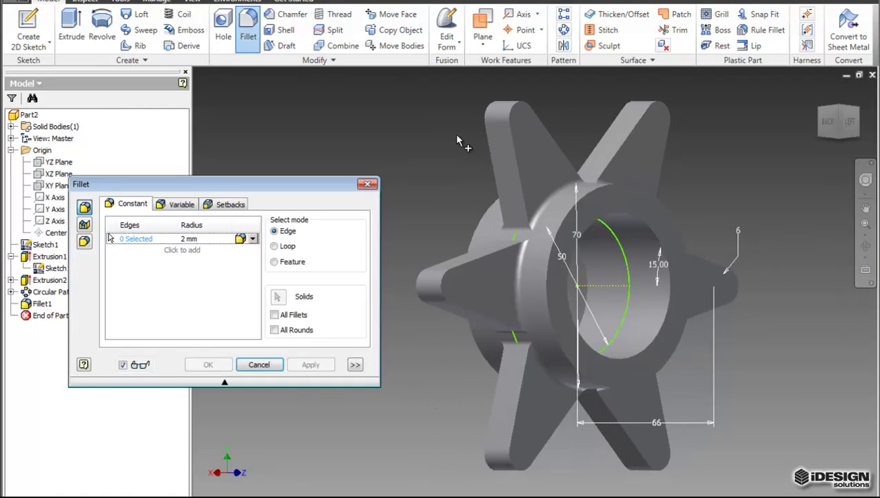
click(493, 151)
click(616, 125)
click(669, 113)
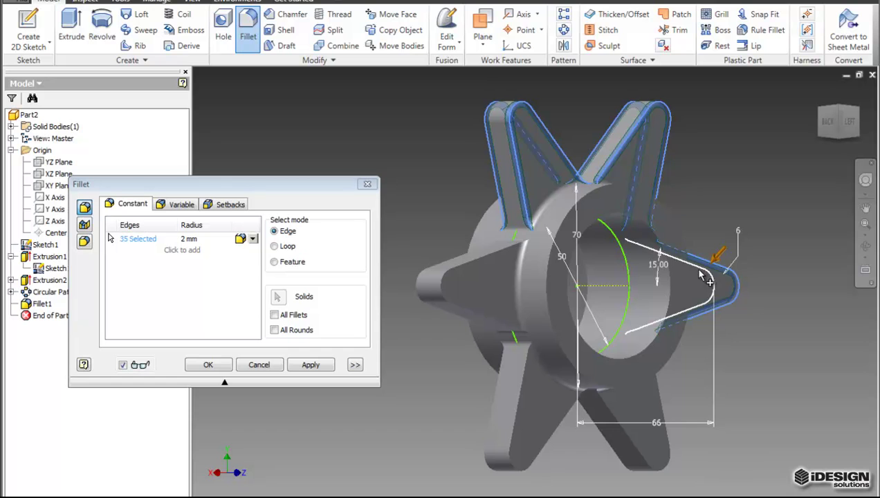
click(704, 277)
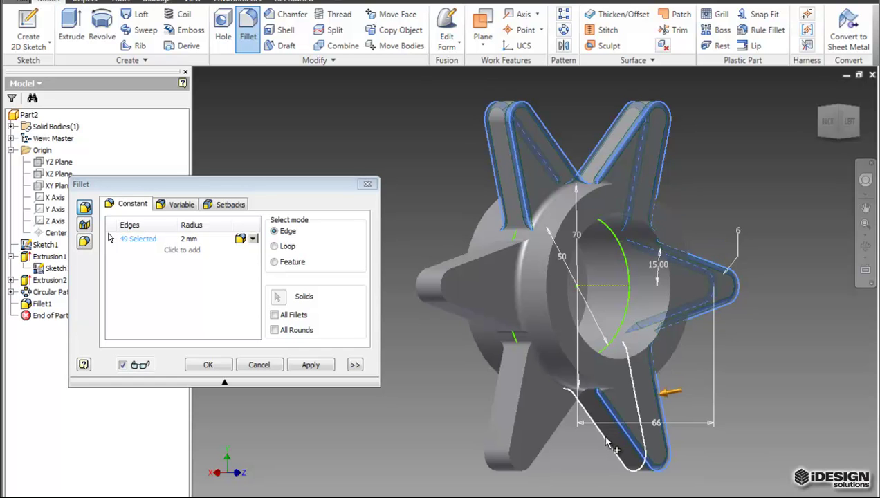
click(587, 433)
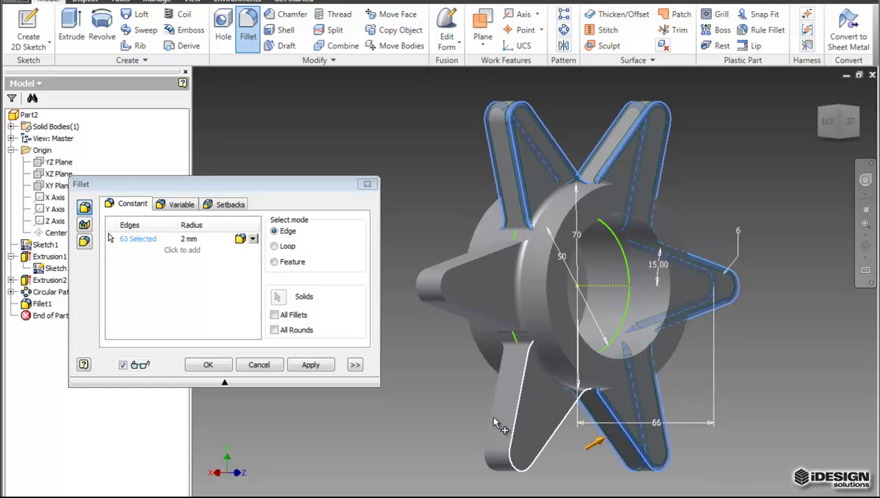
click(524, 420)
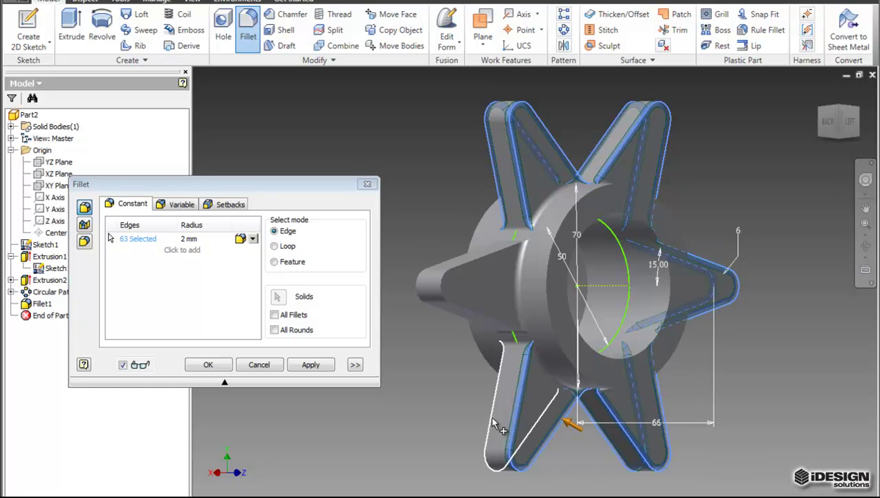
click(448, 268)
click(419, 289)
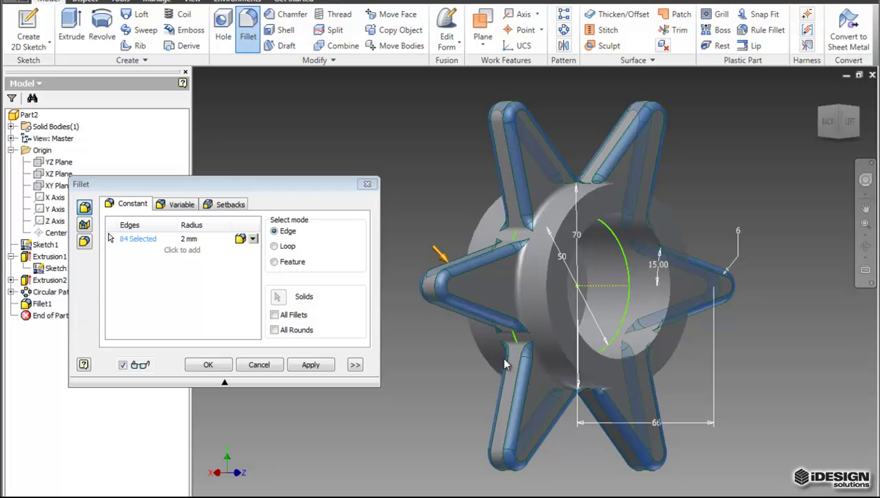
key(Return)
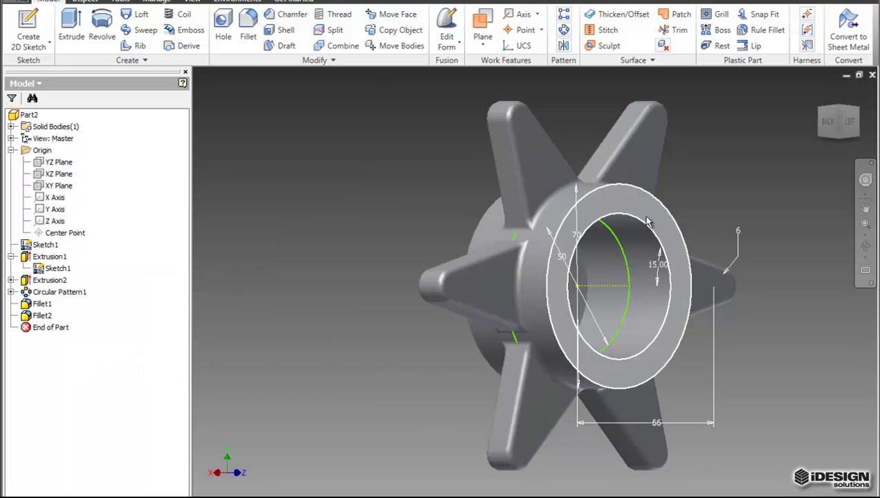
Step: Fillet the inner and outer circular edges at both ends of the ring with a 3 mm radius
click(247, 49)
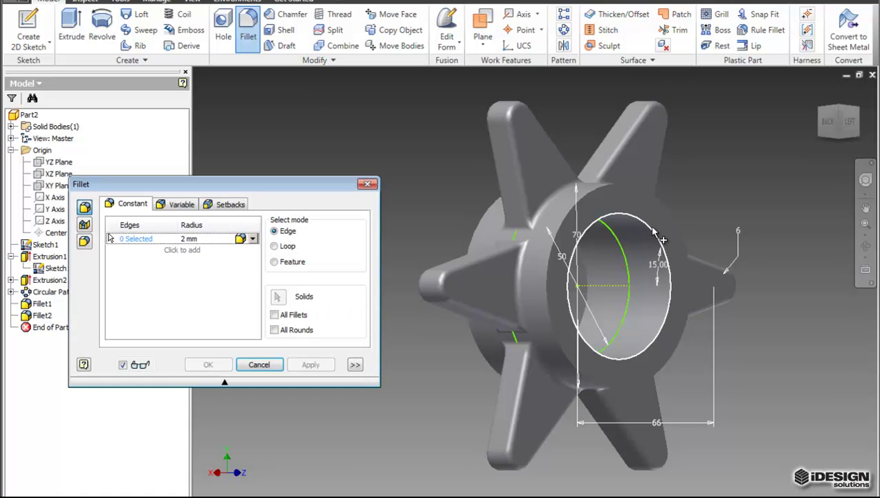
click(670, 224)
click(678, 228)
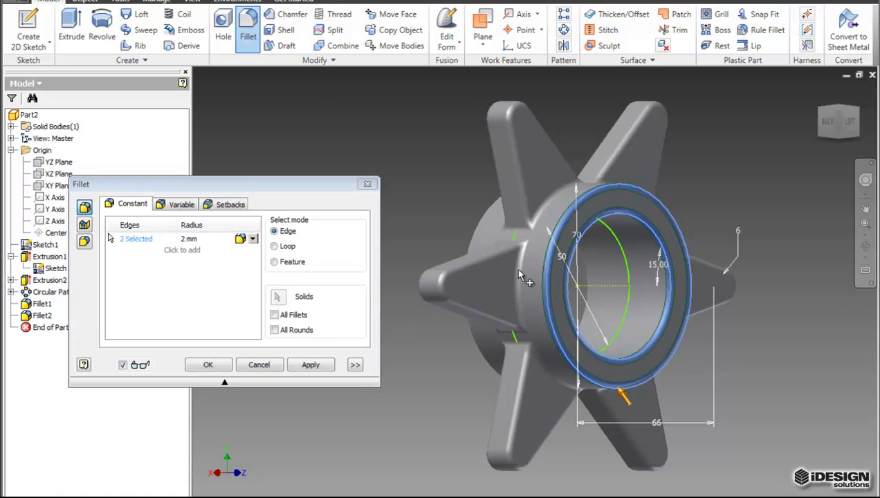
click(481, 219)
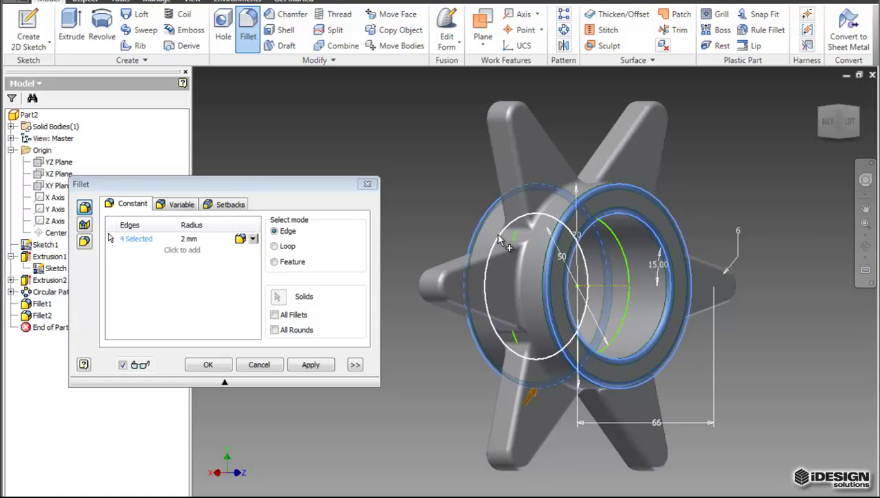
click(482, 264)
click(182, 240)
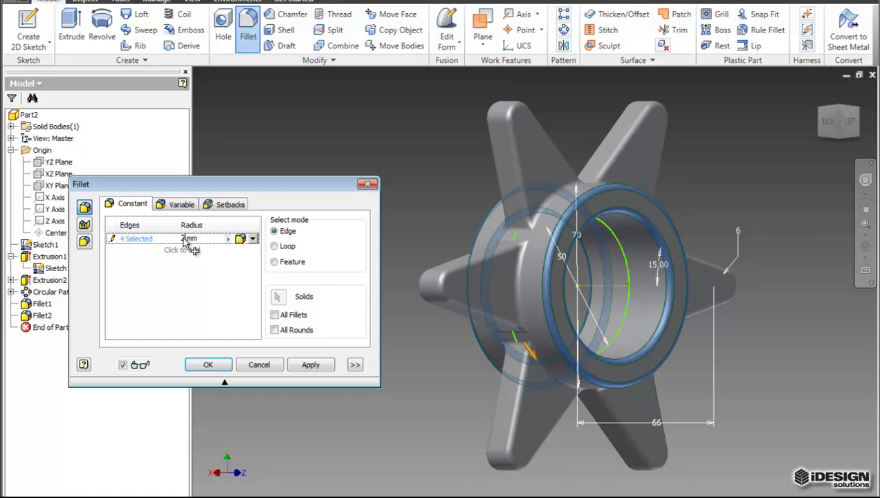
text(3)
click(209, 365)
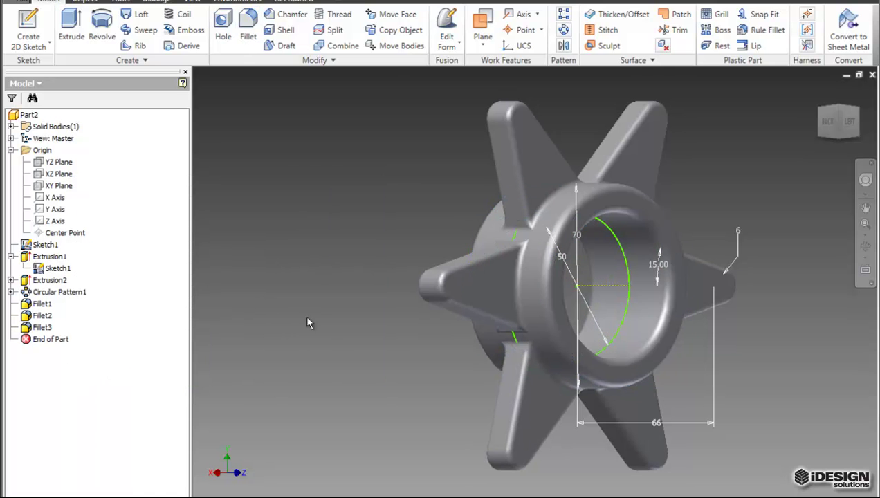
Step: Roll the part history back before the fillets and before the circular pattern, and restore it to the end
middle_drag(785, 427, 768, 435)
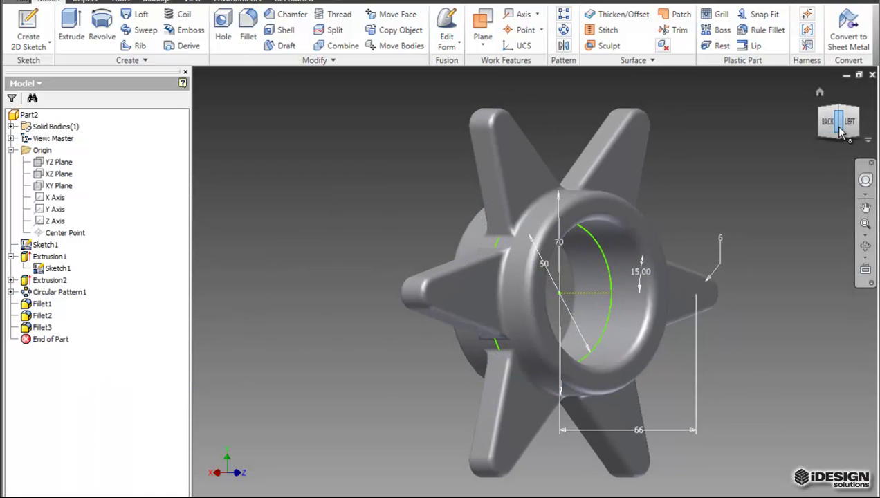
mouse_move(840, 130)
mouse_down()
mouse_move(821, 130)
mouse_move(825, 162)
mouse_move(839, 81)
mouse_move(838, 496)
mouse_move(835, 125)
mouse_up()
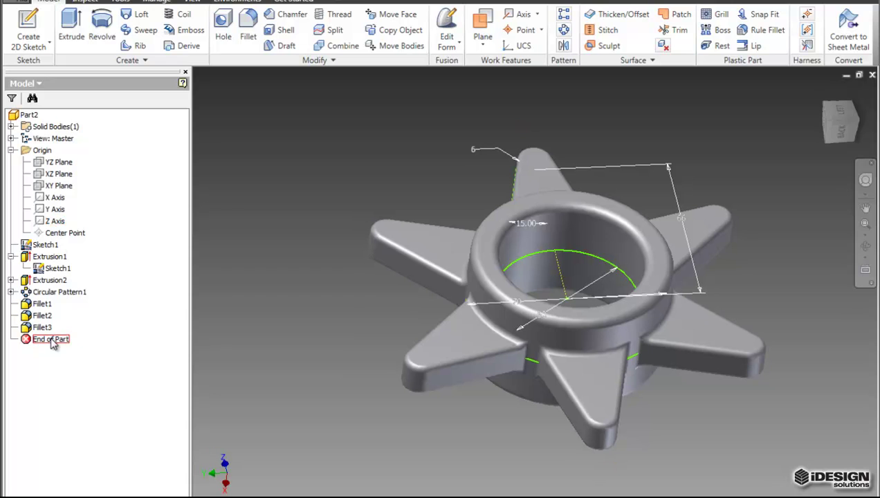
drag(51, 337, 58, 301)
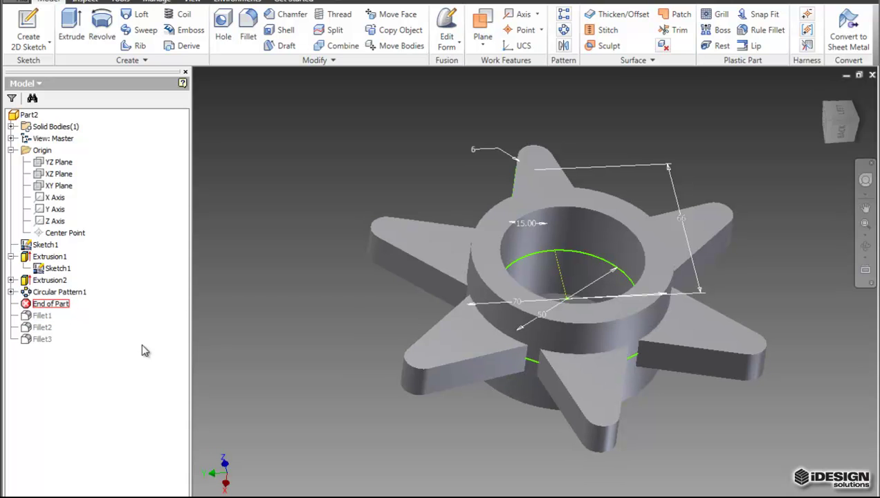
click(55, 309)
drag(59, 309, 59, 293)
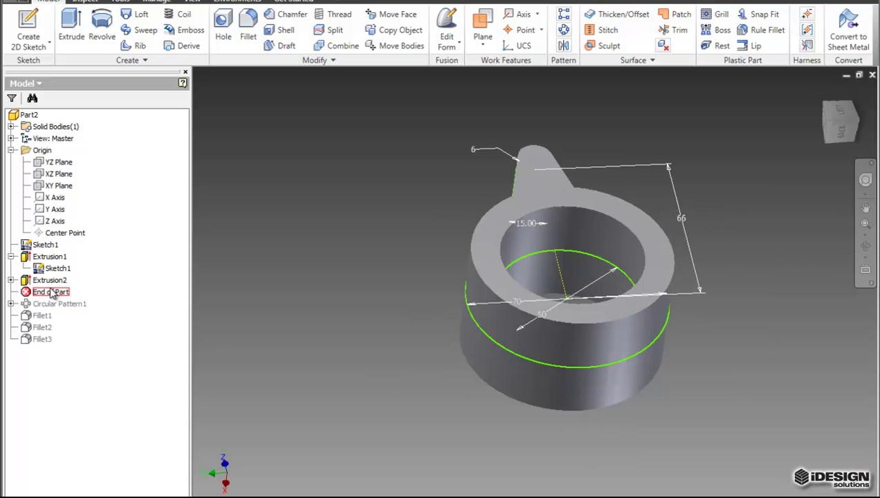
drag(54, 292, 119, 372)
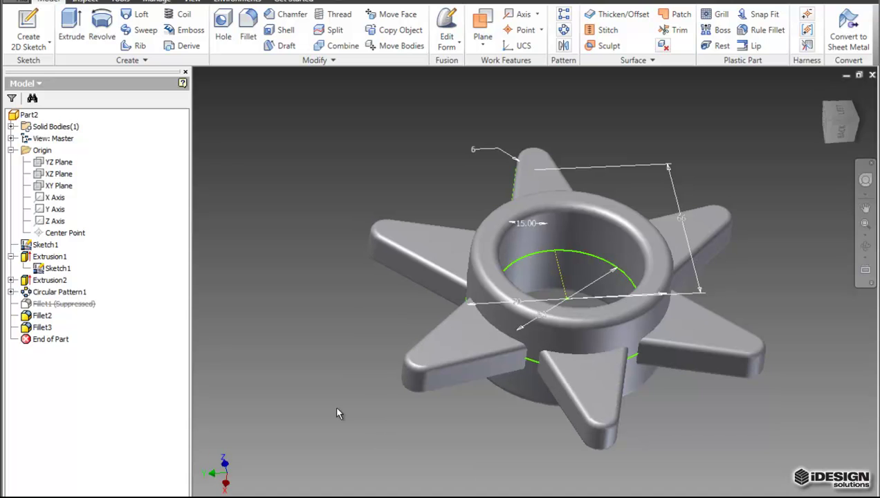
Step: Save the part as an Inventor part file in the Shifter Cart Data Set folder, named with a first name followed by "Carrier"
middle_drag(361, 385, 327, 376)
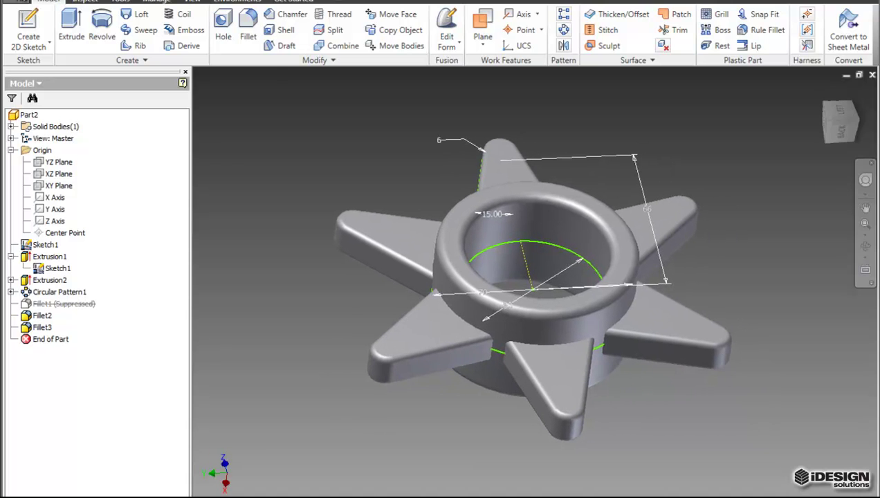
click(27, 3)
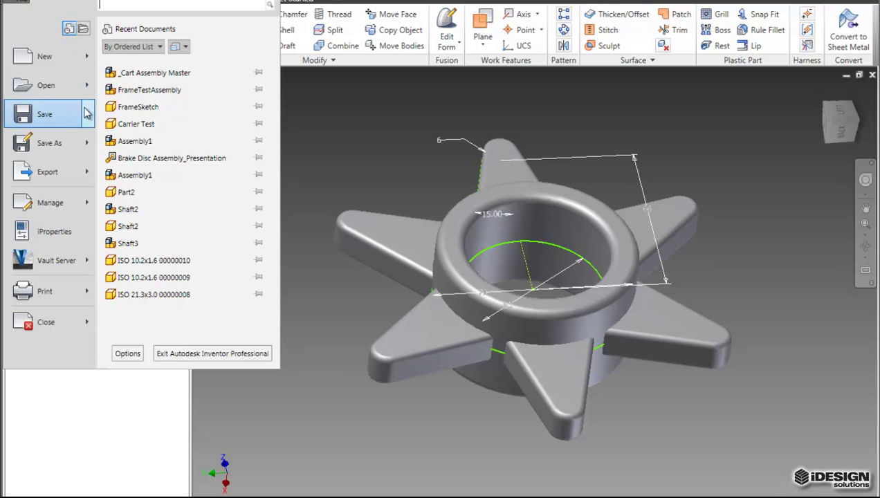
mouse_move(90, 117)
click(124, 78)
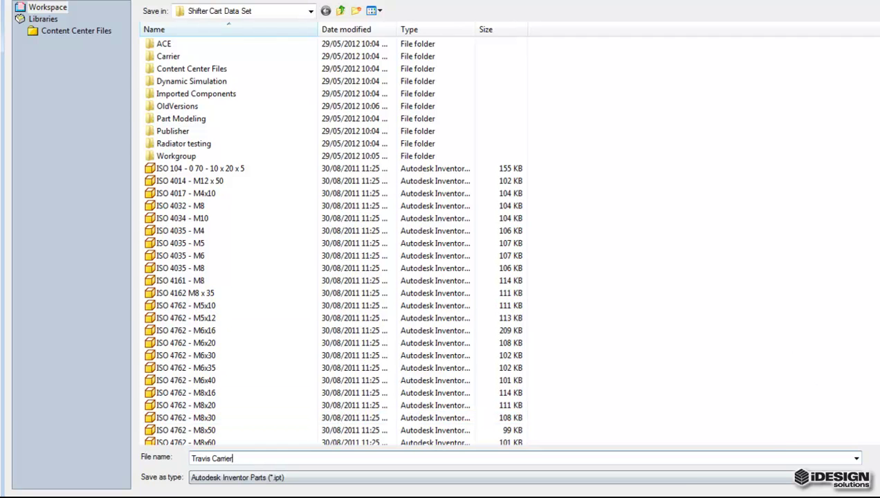
key(Return)
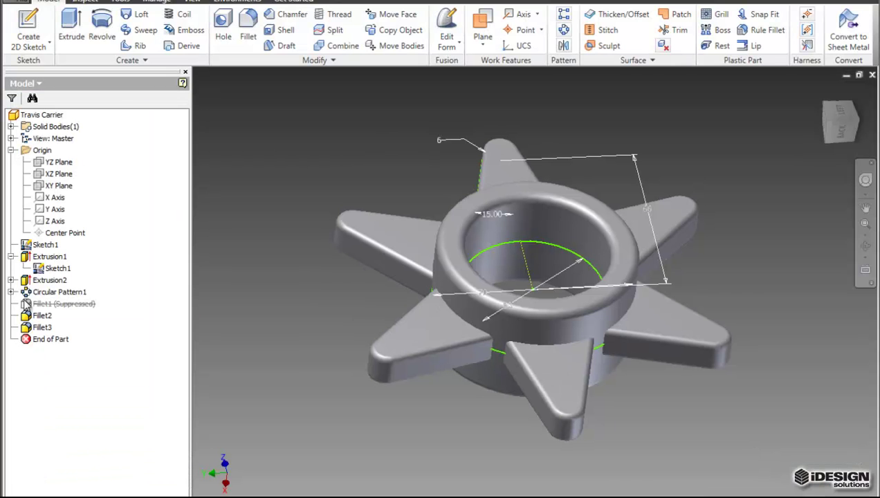
middle_drag(637, 402, 580, 414)
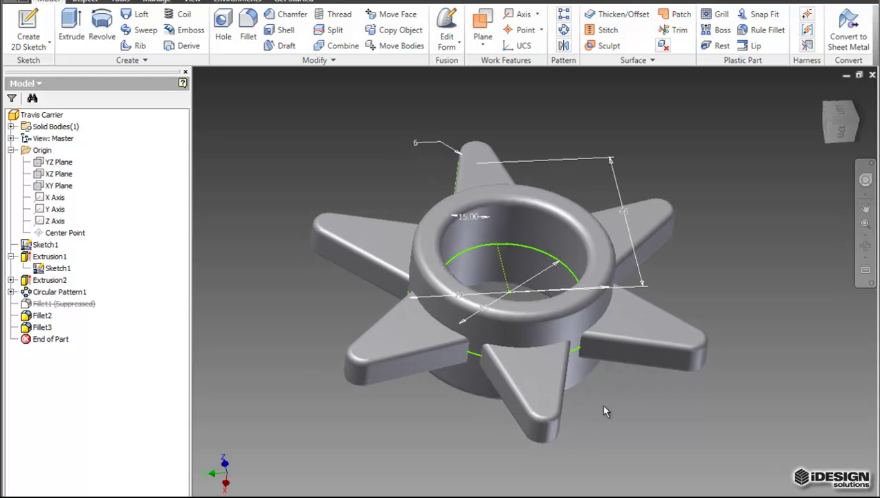